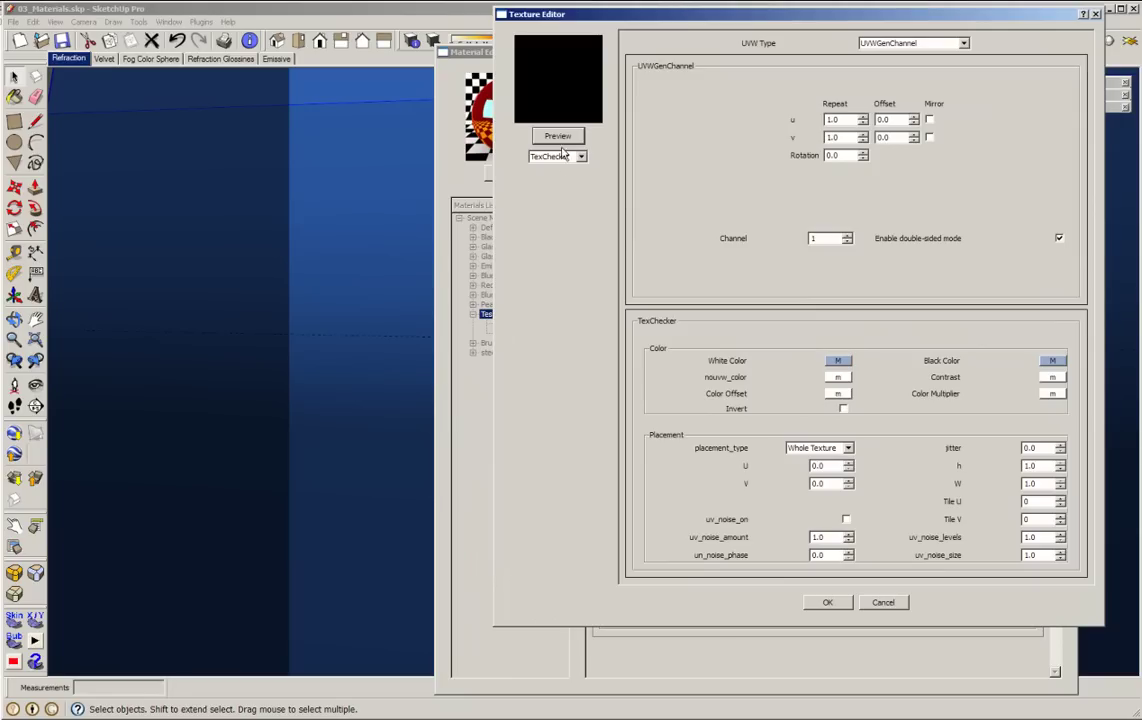
# - Take the TexChecker texture out of the Test material's reflection and review the last rendered image
pyautogui.click(558, 178)
pyautogui.click(822, 602)
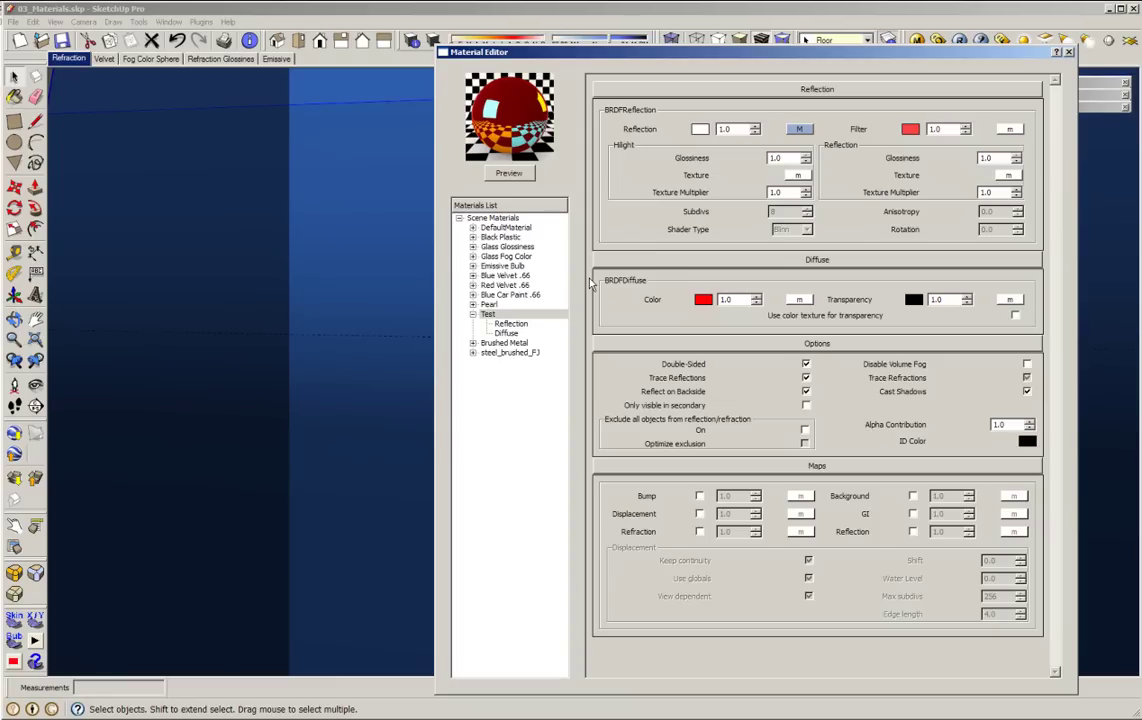
pyautogui.click(1003, 38)
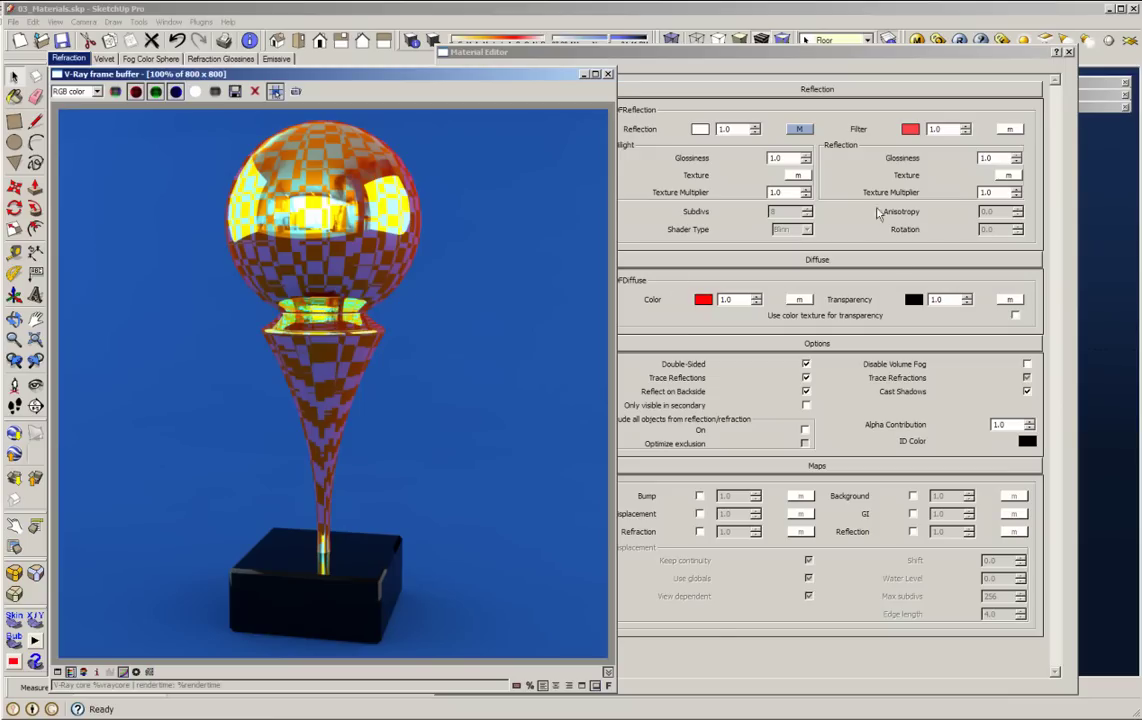
pyautogui.click(690, 158)
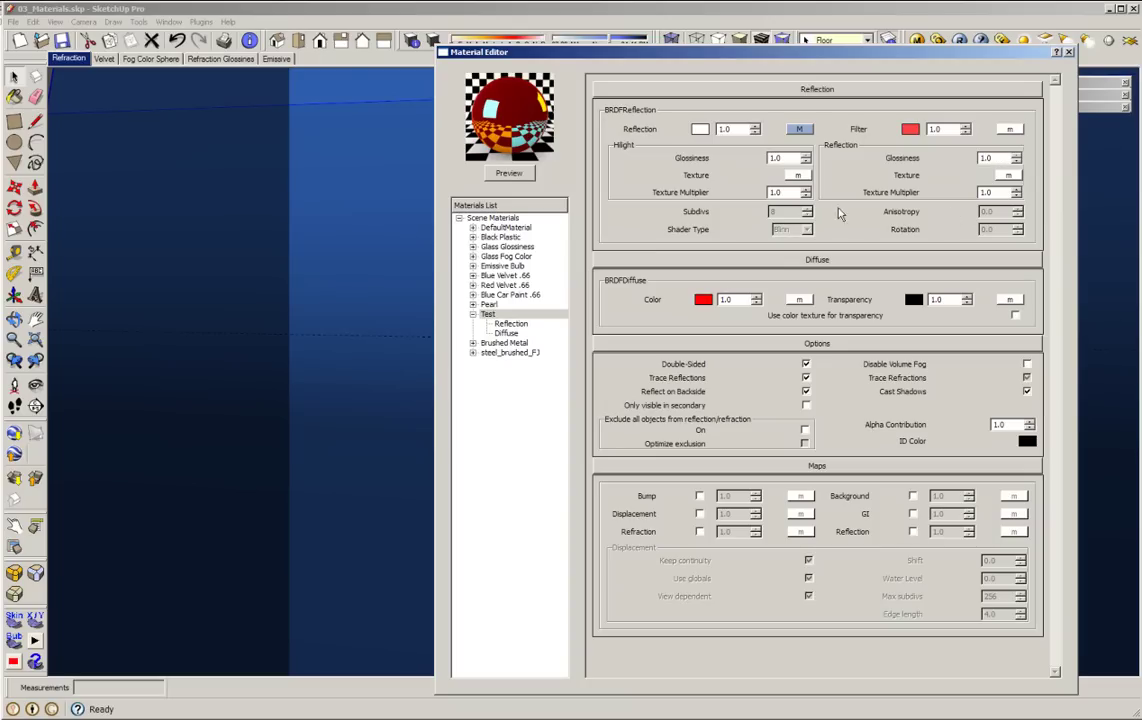
# - Set the Test material's reflection glossiness to 0.75 and render the scene to judge the blurred reflections
pyautogui.click(987, 158)
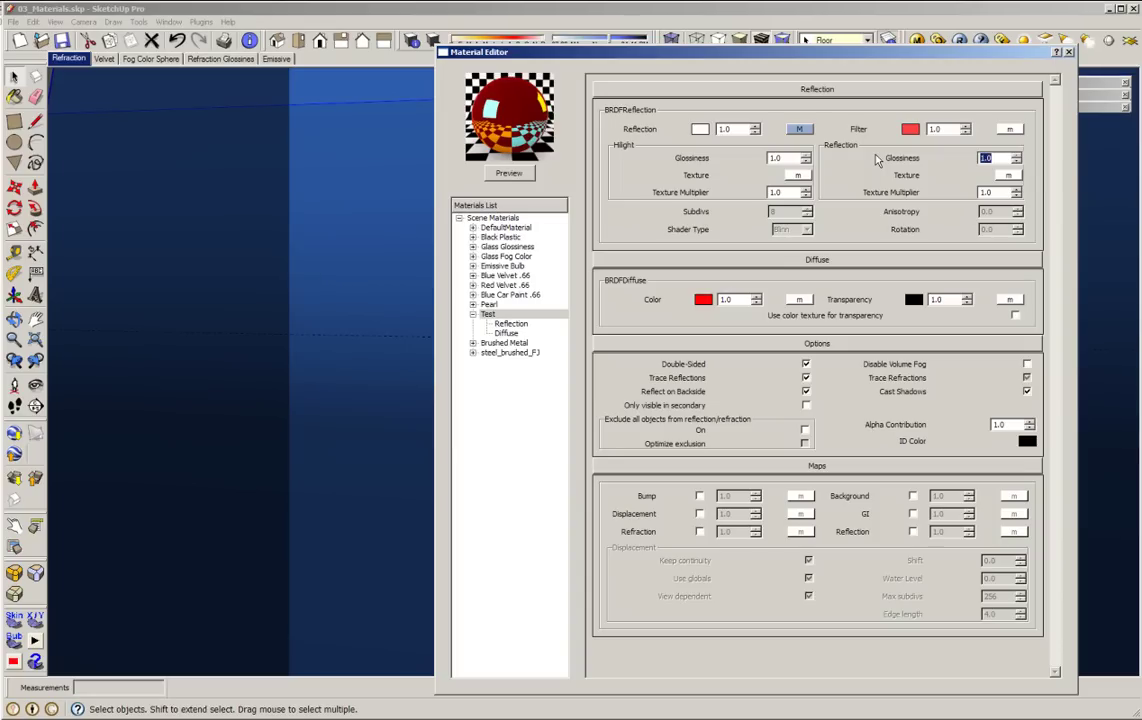
pyautogui.write('.7')
pyautogui.write('6')
pyautogui.press('BackSpace')
pyautogui.write('5')
pyautogui.click(509, 174)
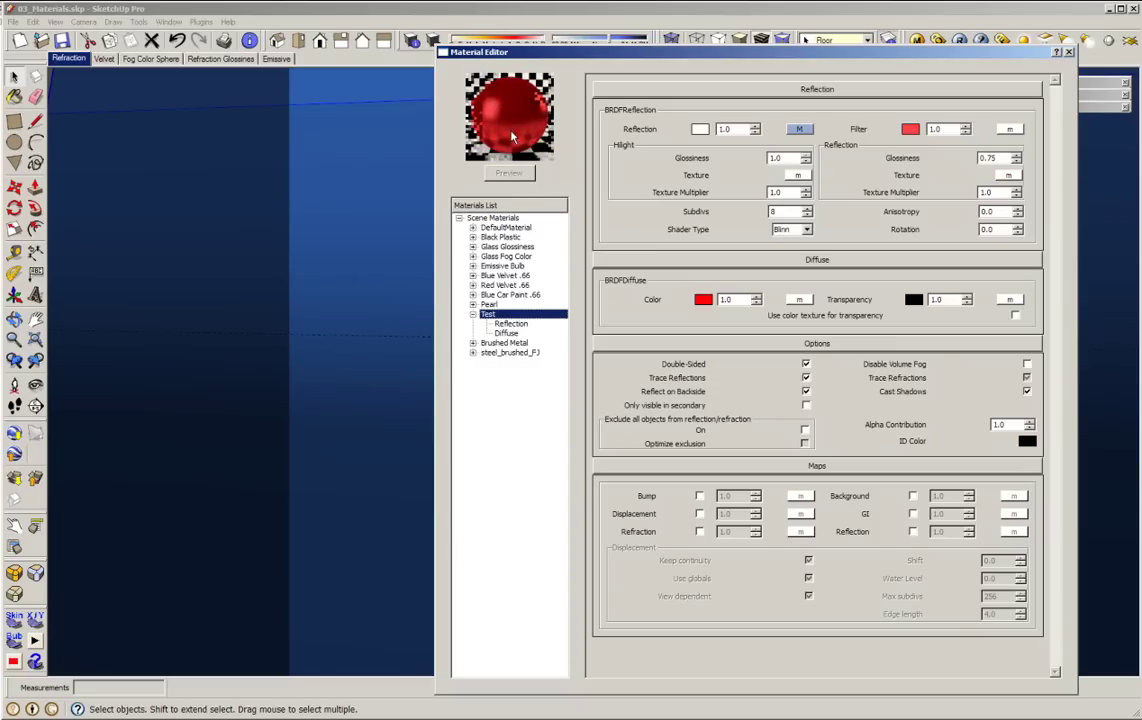
pyautogui.click(959, 44)
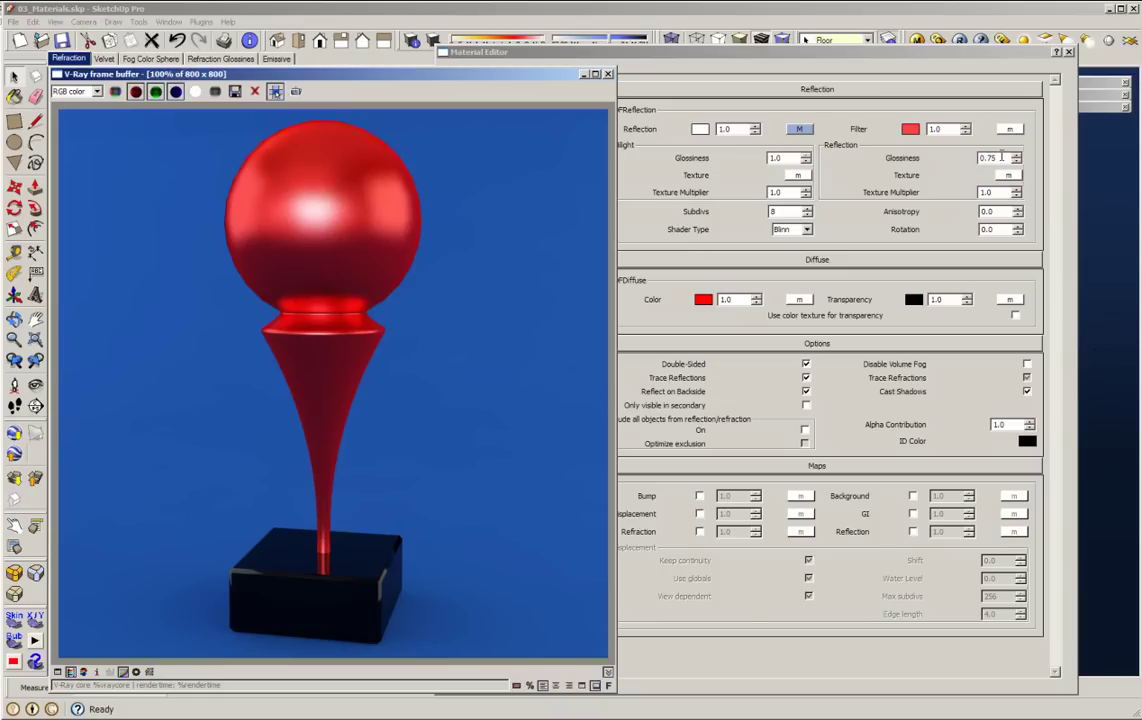
pyautogui.click(715, 170)
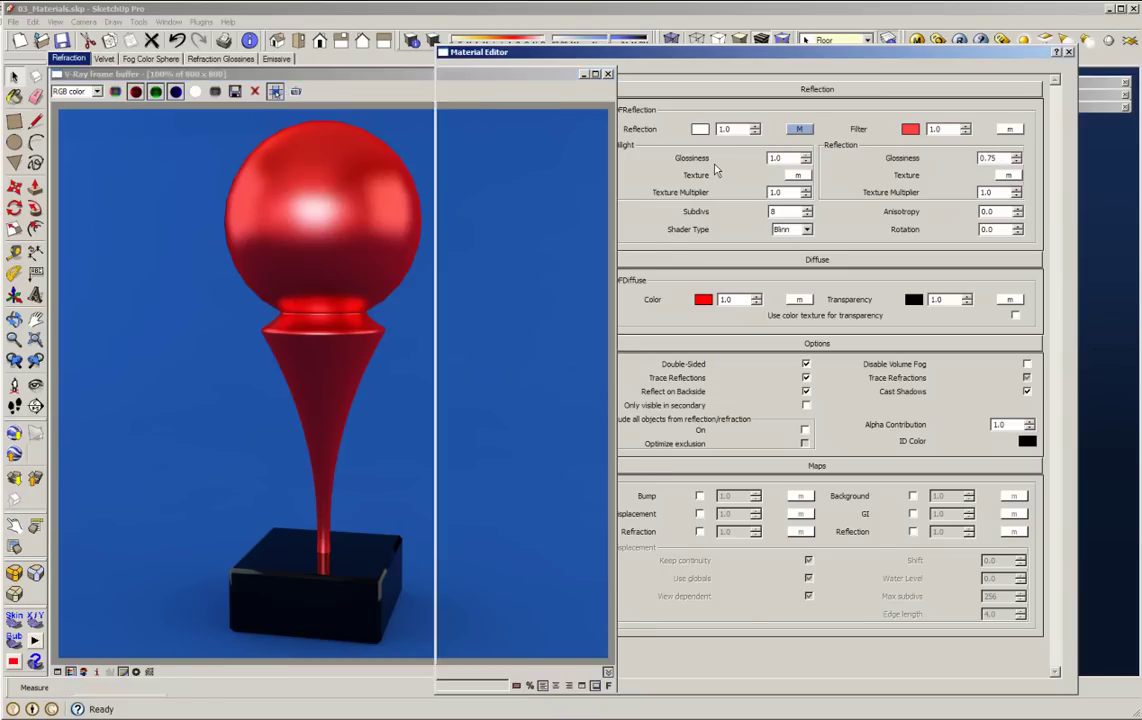
# - Try a hilight glossiness of .75, and reset both the hilight and reflection glossiness to 1.0
pyautogui.doubleClick(785, 158)
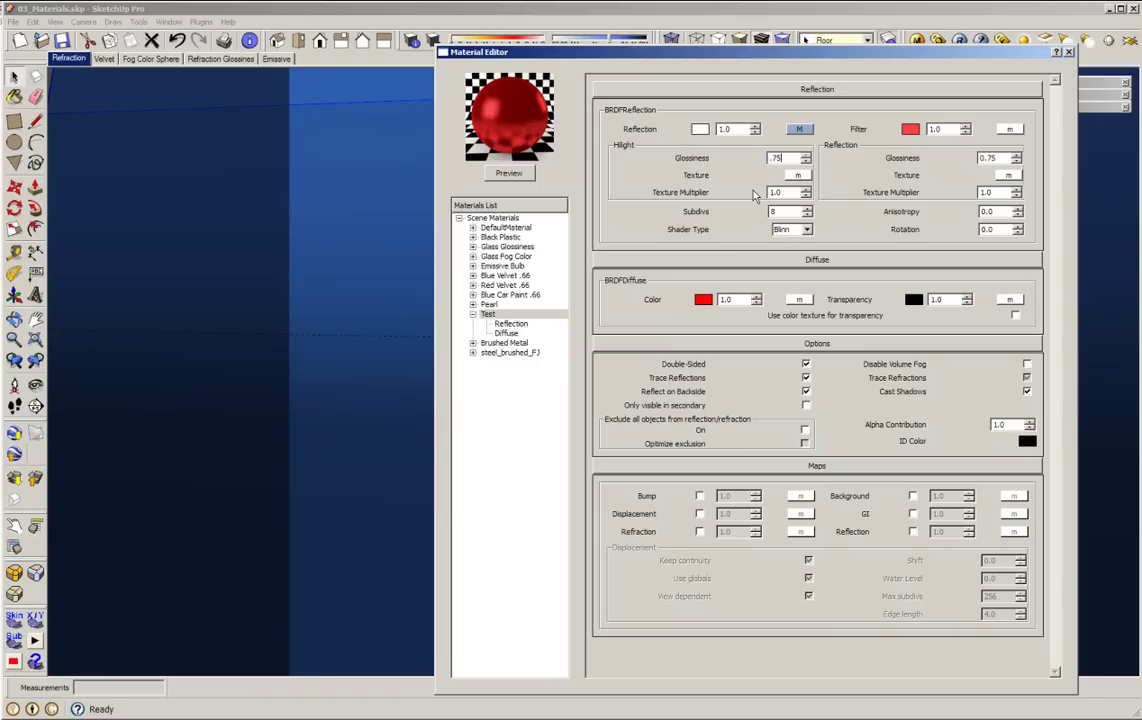
pyautogui.click(990, 158)
pyautogui.doubleClick(795, 160)
pyautogui.write('1.0')
pyautogui.press('Return')
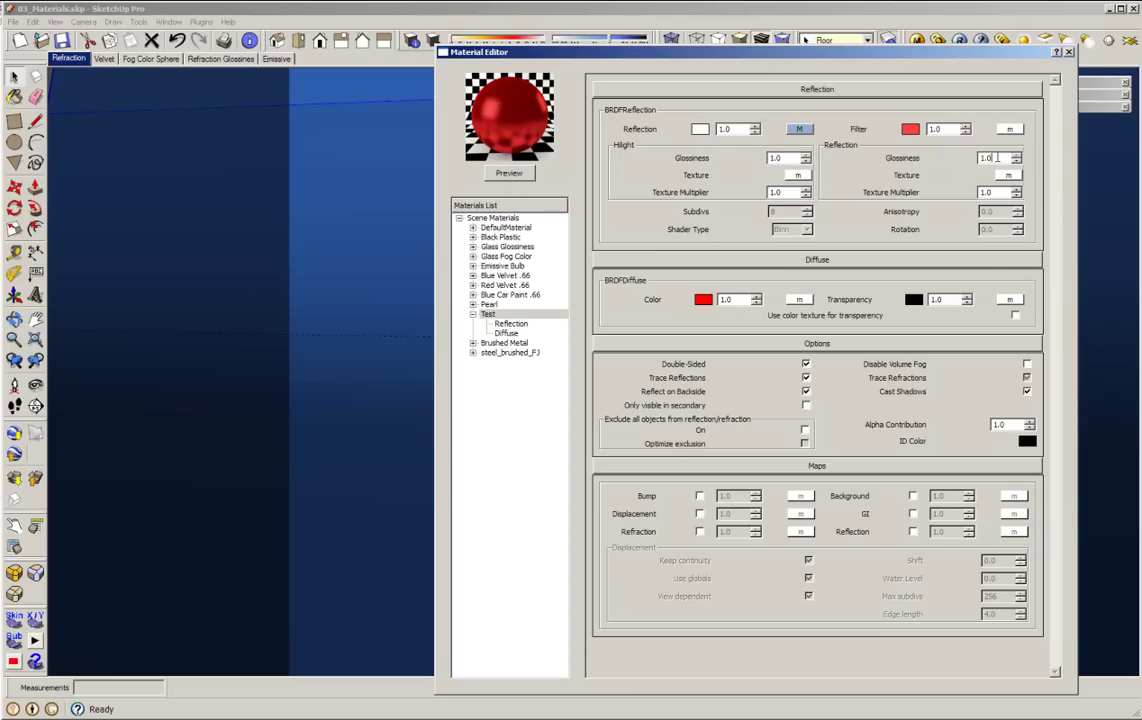
# - Inspect the texture options for reflection glossiness and the TexFresnel settings of the reflection map without changing them
pyautogui.doubleClick(972, 162)
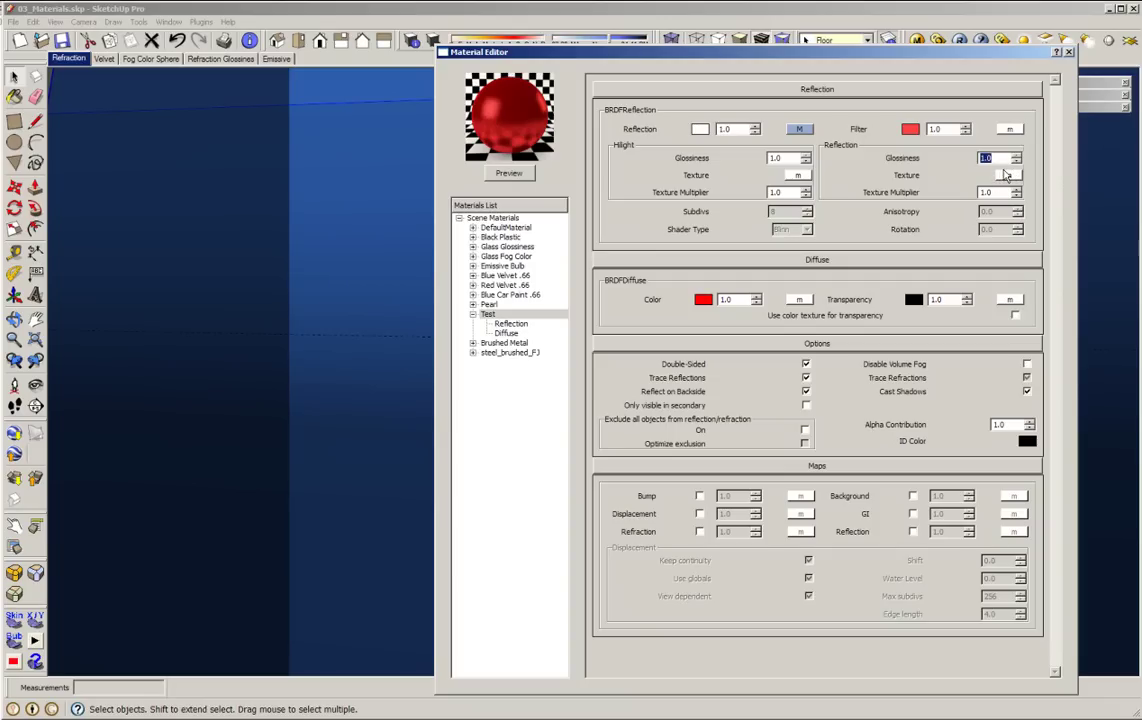
pyautogui.click(1010, 176)
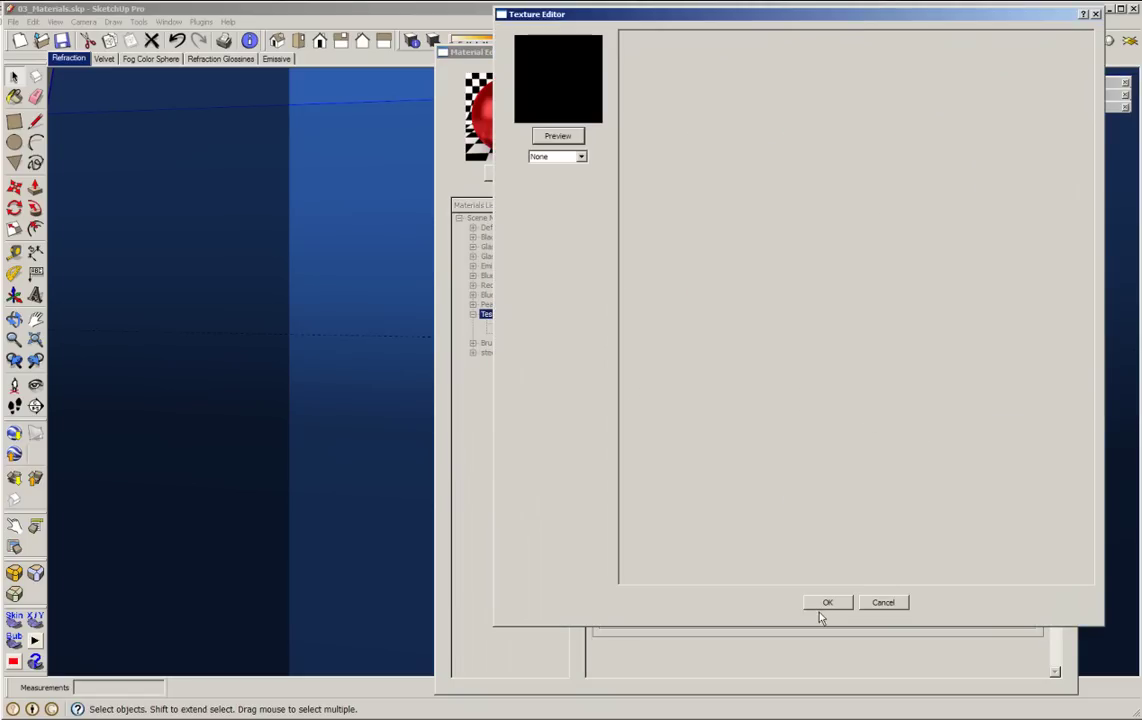
pyautogui.click(884, 603)
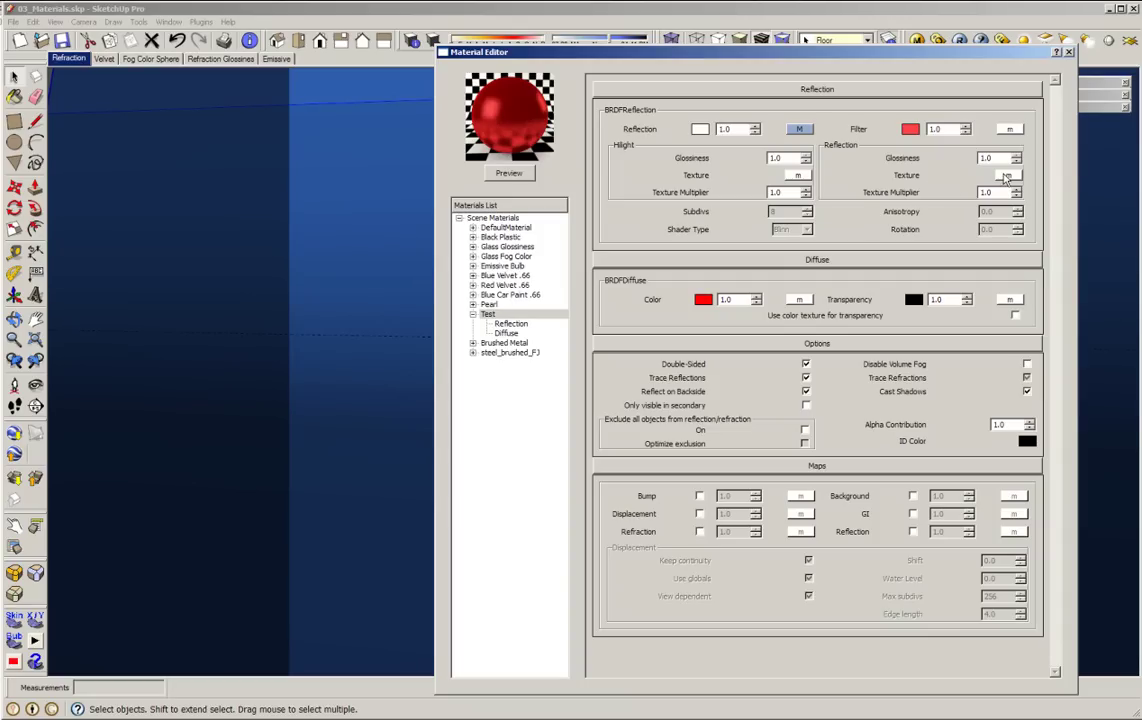
pyautogui.click(800, 130)
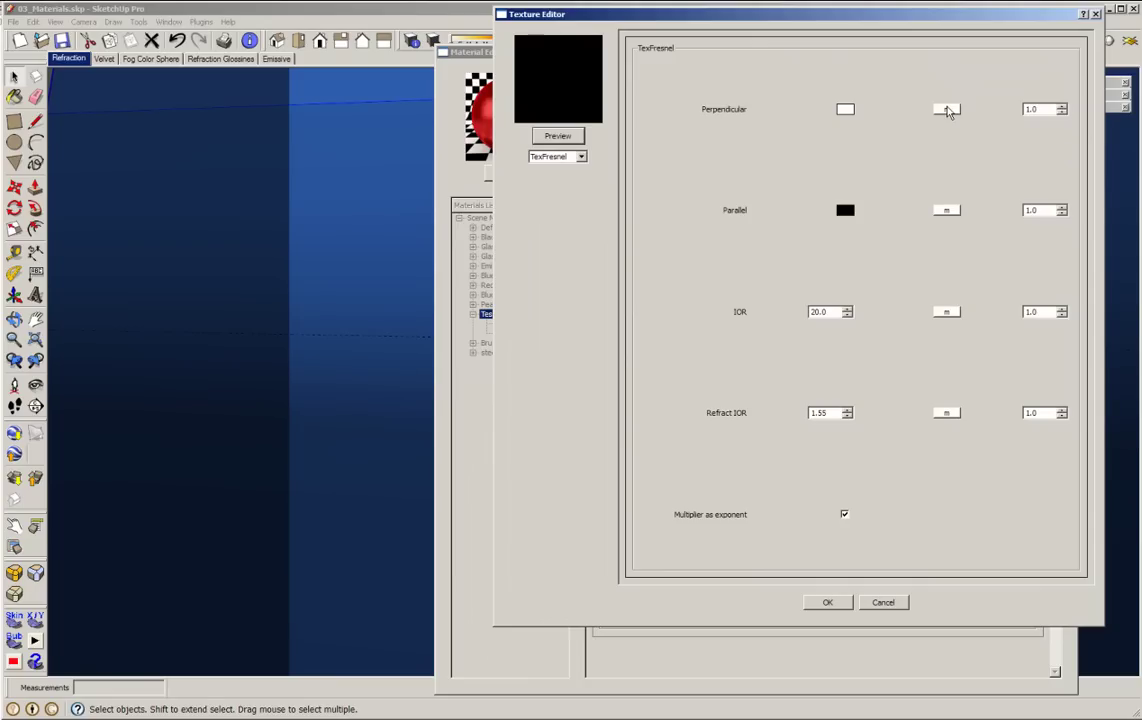
pyautogui.click(841, 606)
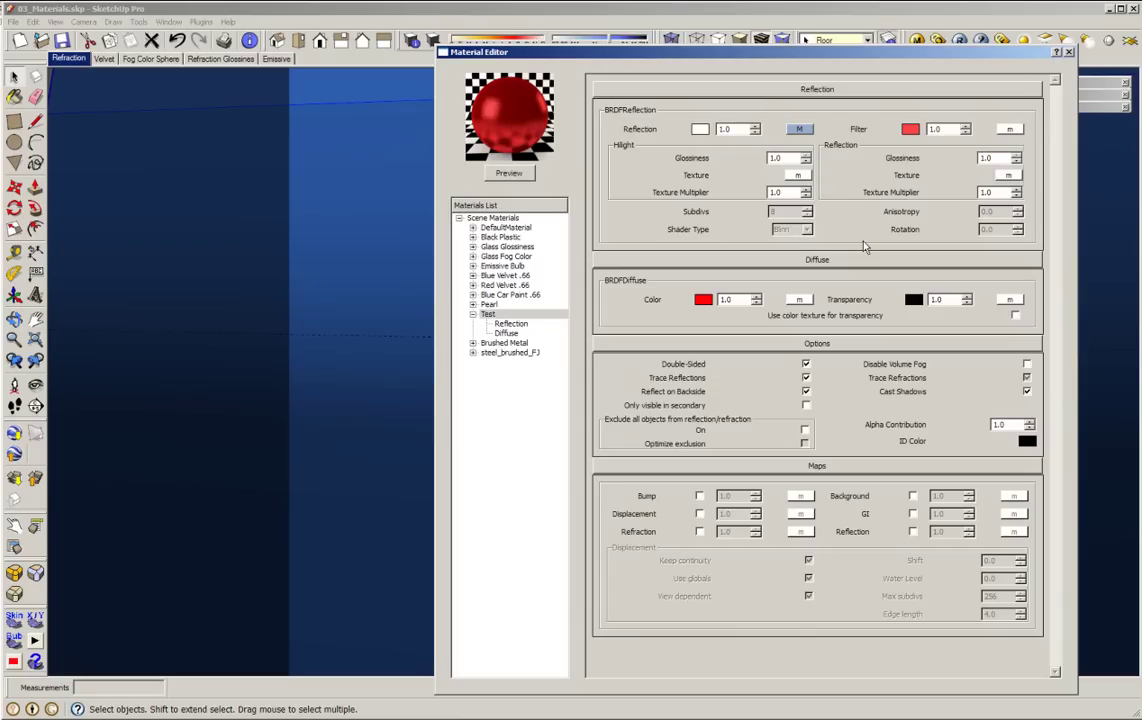
# - Set the Test material's diffuse color to a dark brown of RGB 107, 53, 0 and refresh the material preview
pyautogui.click(703, 300)
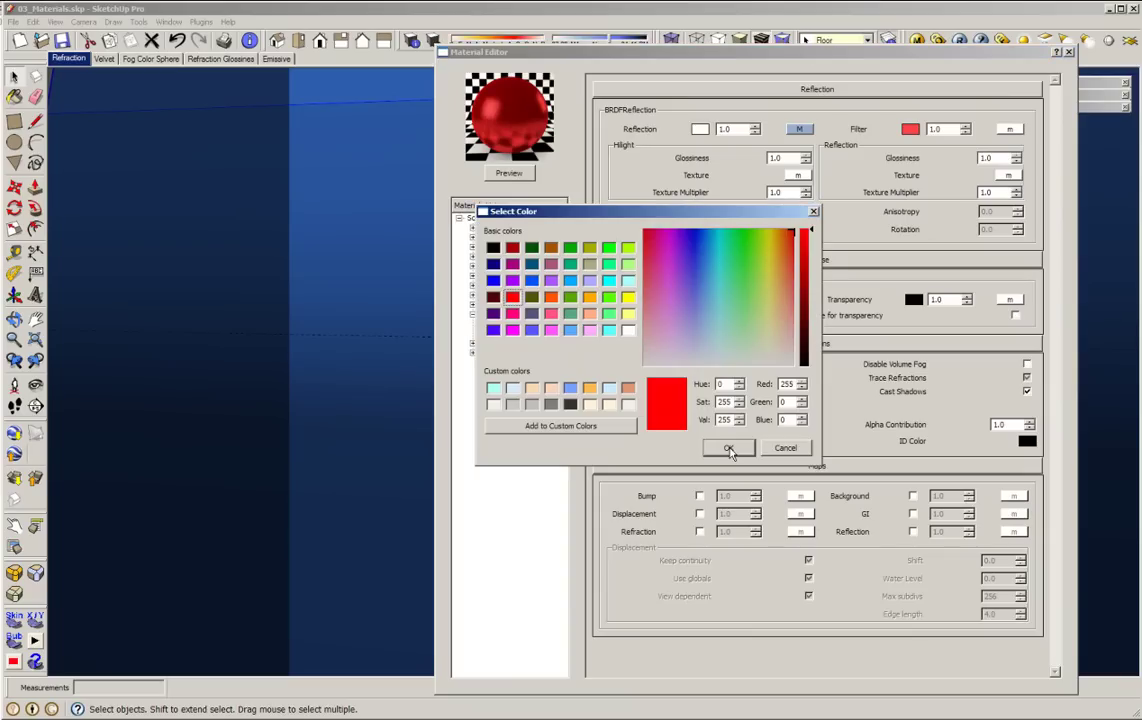
pyautogui.click(551, 247)
pyautogui.click(809, 305)
pyautogui.click(728, 447)
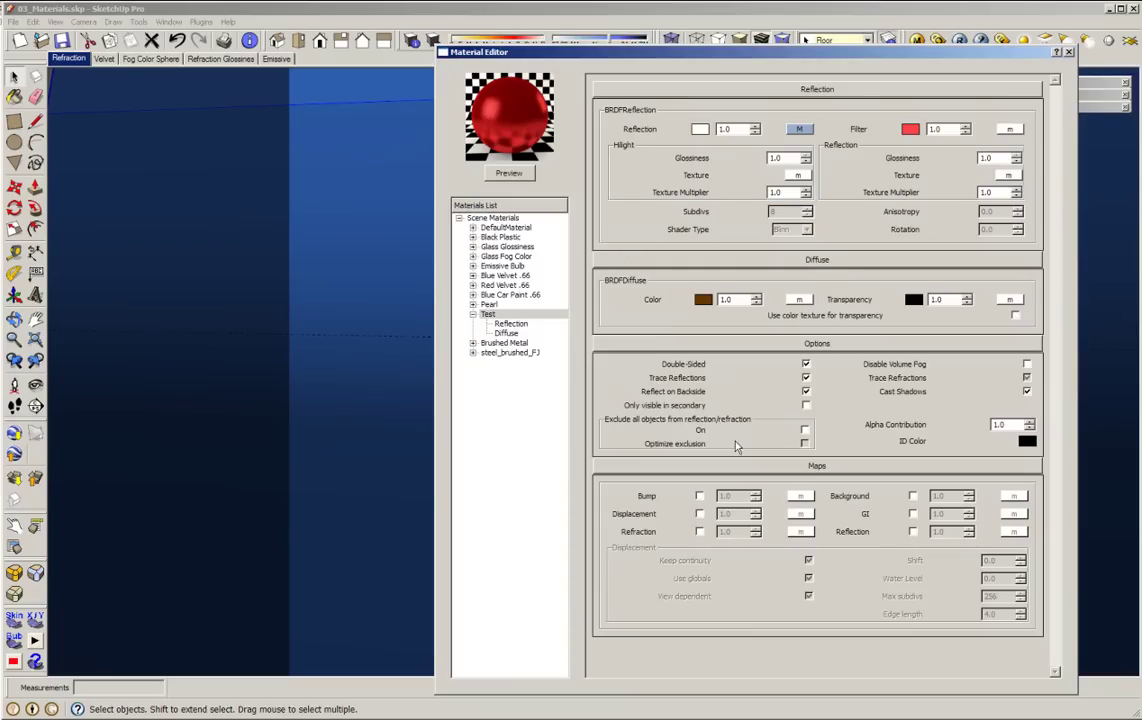
pyautogui.click(487, 314)
pyautogui.click(509, 173)
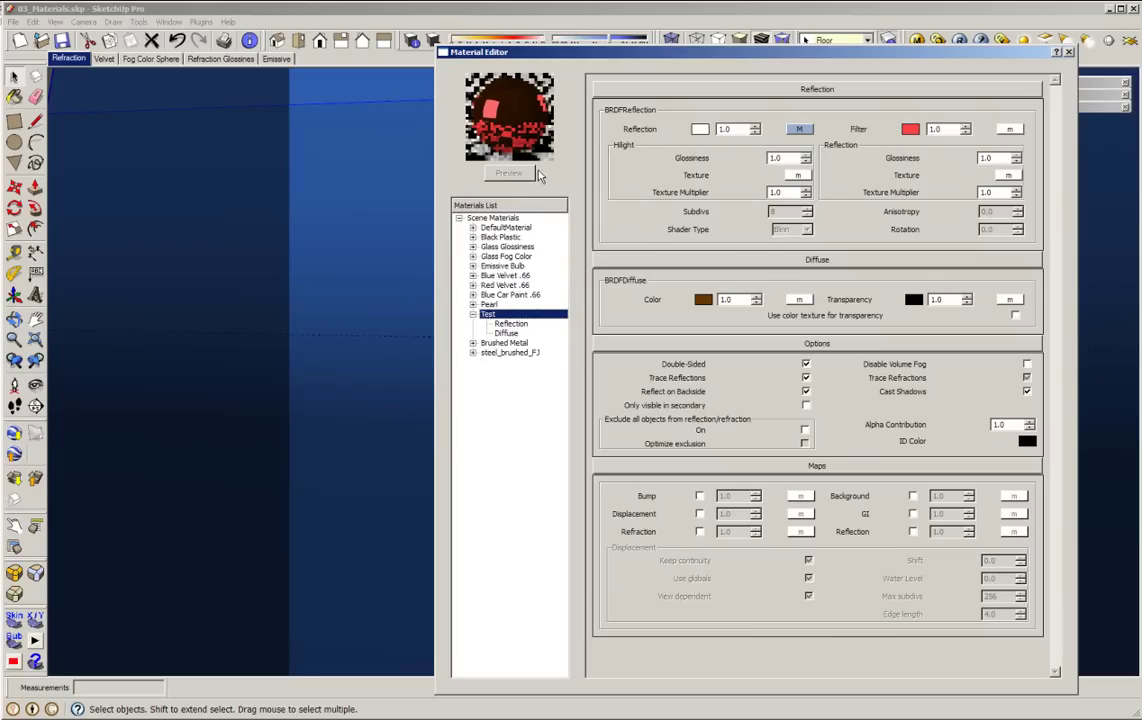
# - Set the reflection filter color to a copper tone of RGB 171, 115, 59 and render the scene
pyautogui.click(911, 131)
pyautogui.click(811, 214)
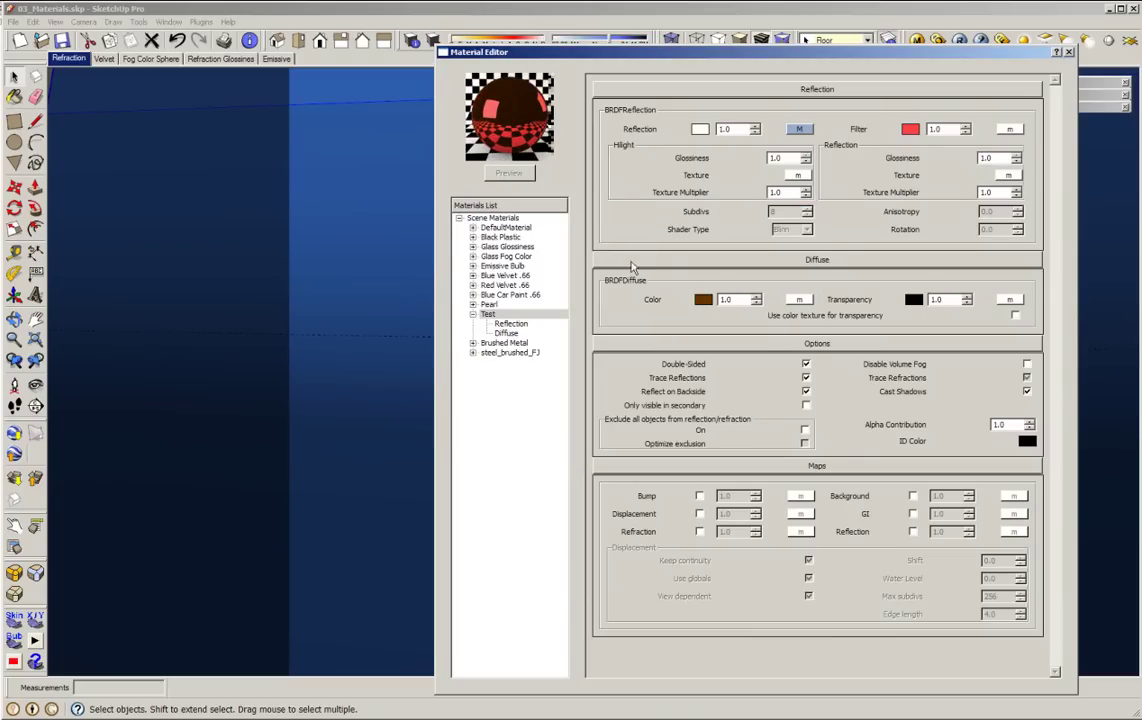
pyautogui.click(910, 129)
pyautogui.click(771, 285)
pyautogui.moveTo(771, 285); pyautogui.dragTo(811, 273)
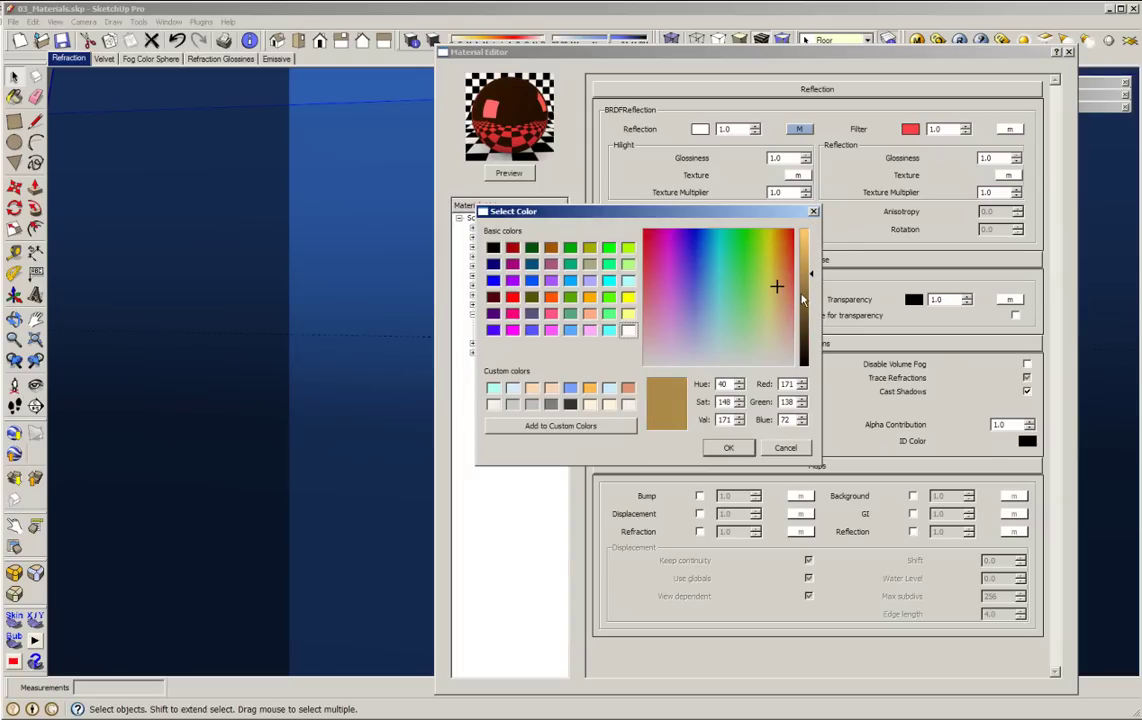
pyautogui.click(781, 276)
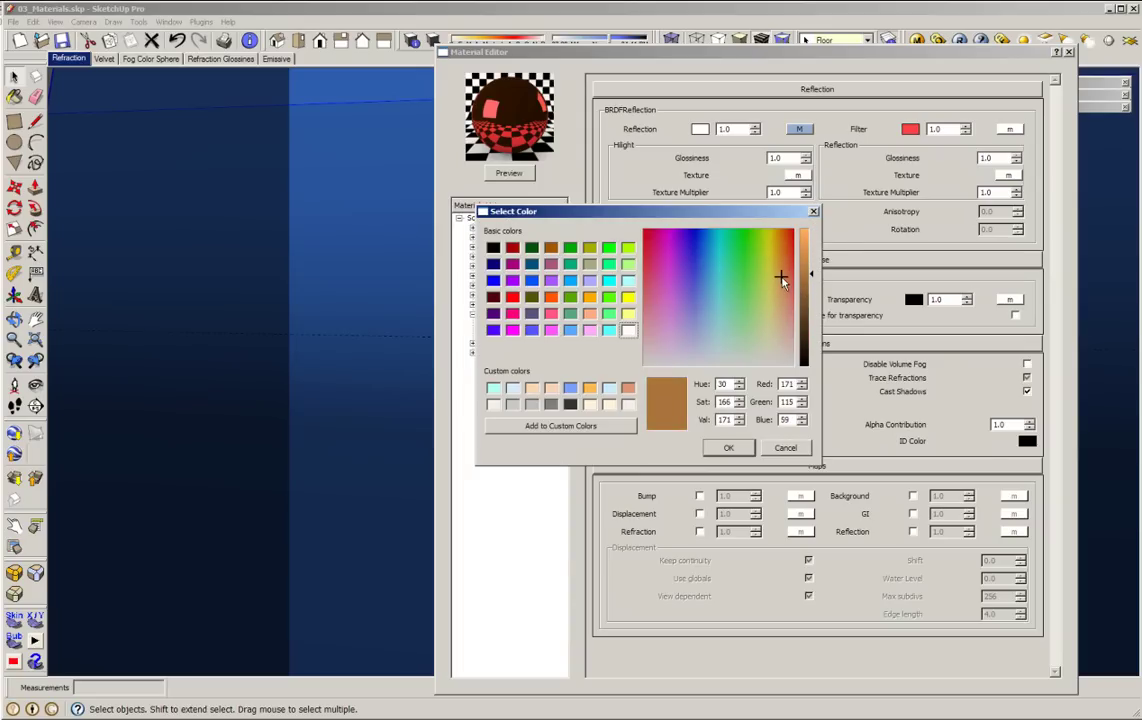
pyautogui.click(729, 448)
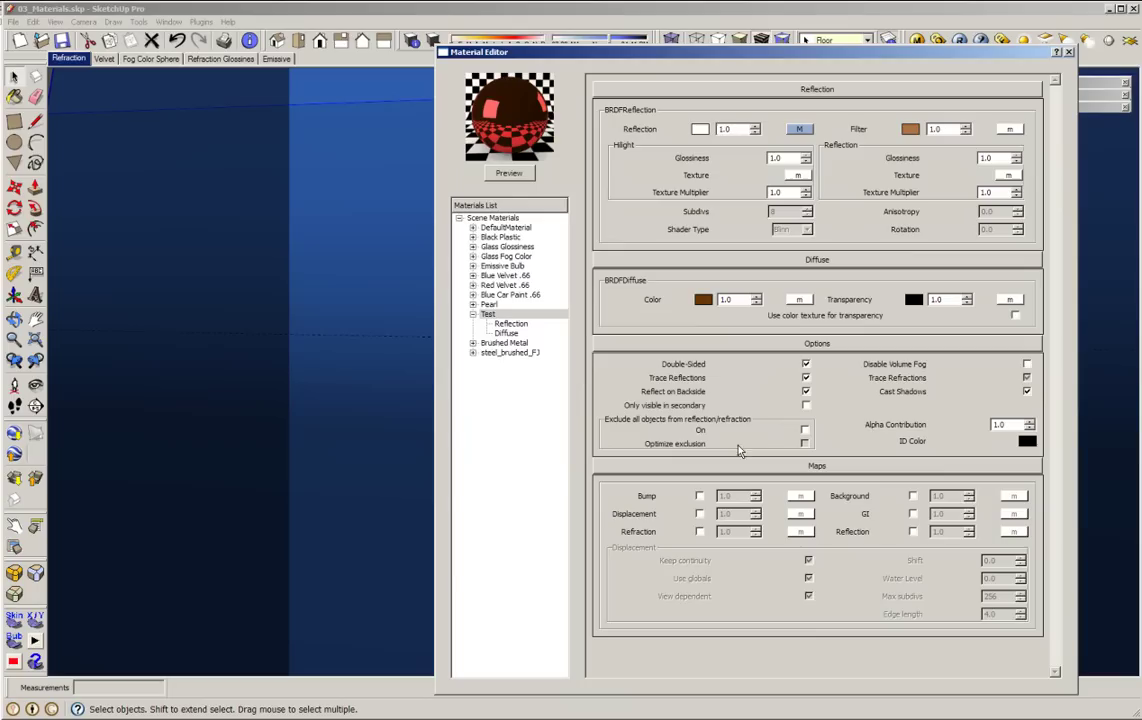
pyautogui.click(509, 174)
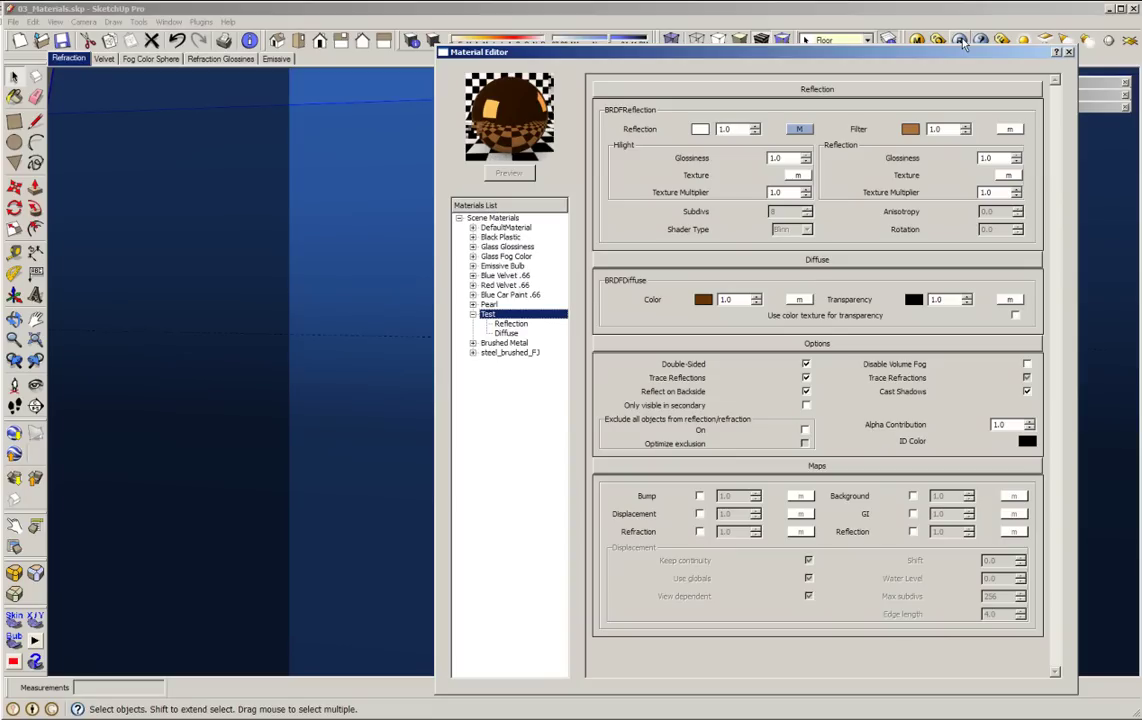
pyautogui.click(961, 41)
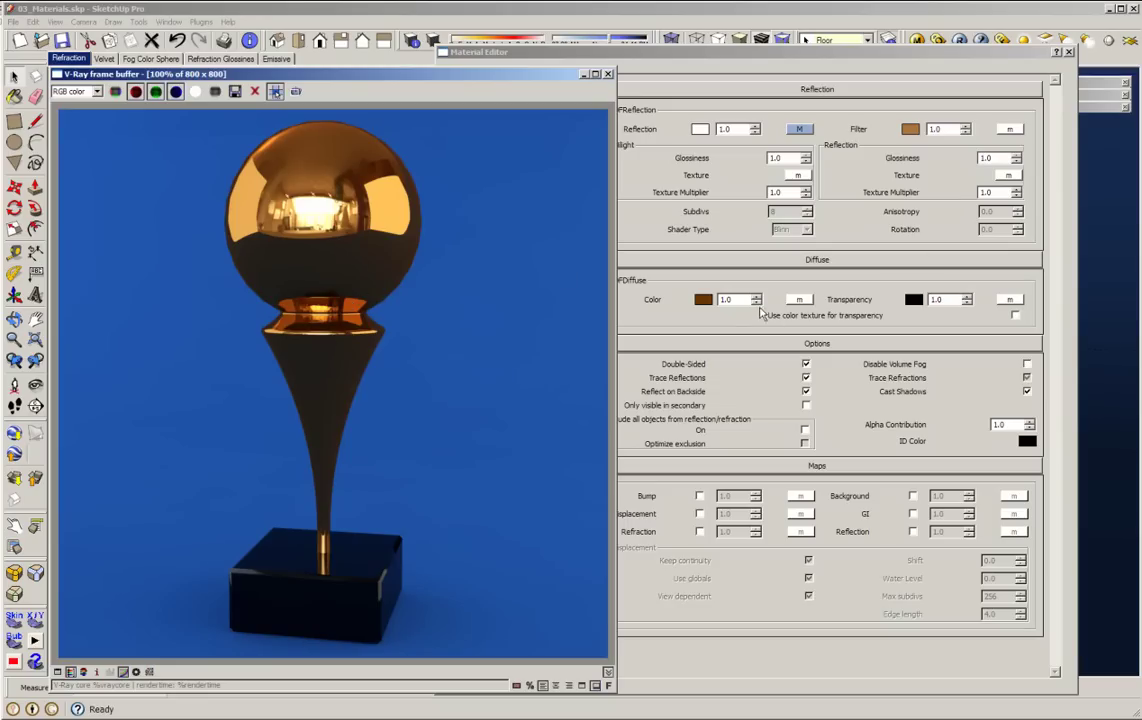
# - Set the diffuse color to a muted brown of RGB 91, 64, 38
pyautogui.click(703, 299)
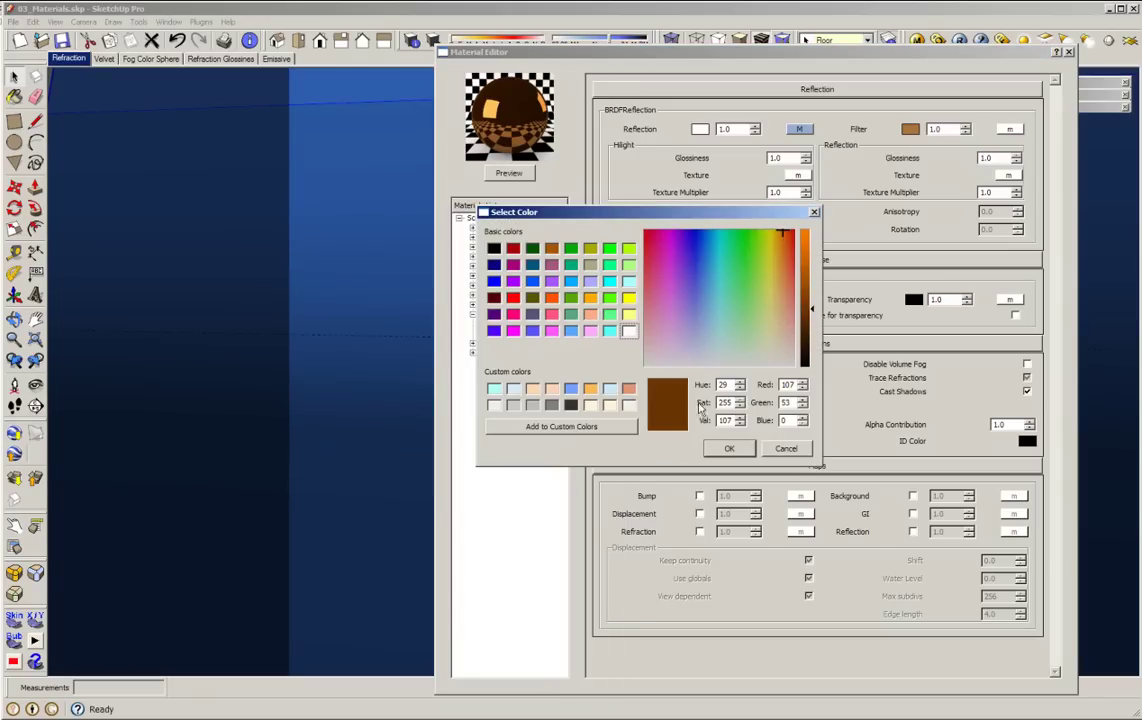
pyautogui.moveTo(772, 299)
pyautogui.mouseDown()
pyautogui.moveTo(788, 288)
pyautogui.moveTo(798, 331)
pyautogui.moveTo(788, 286)
pyautogui.moveTo(798, 306)
pyautogui.moveTo(776, 305)
pyautogui.moveTo(788, 286)
pyautogui.moveTo(805, 326)
pyautogui.moveTo(791, 296)
pyautogui.moveTo(780, 314)
pyautogui.moveTo(781, 287)
pyautogui.mouseUp()
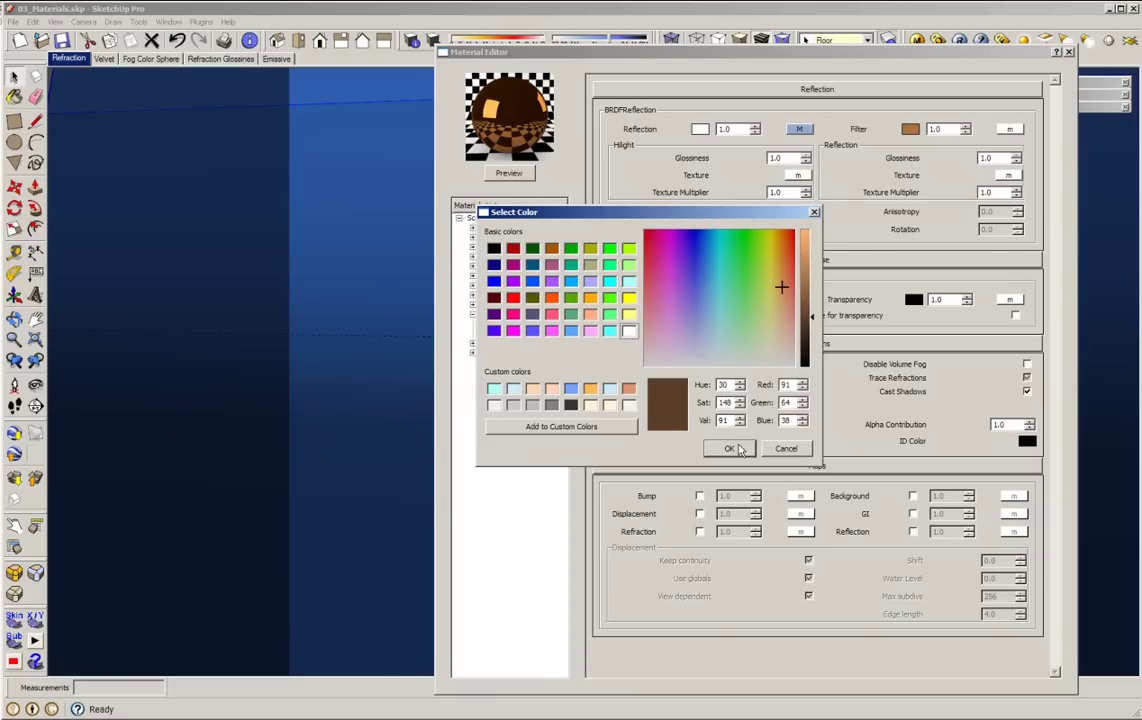
pyautogui.press('Return')
# - Set the reflection filter color to a golden tone of RGB 232, 194, 116 and render the scene
pyautogui.click(909, 131)
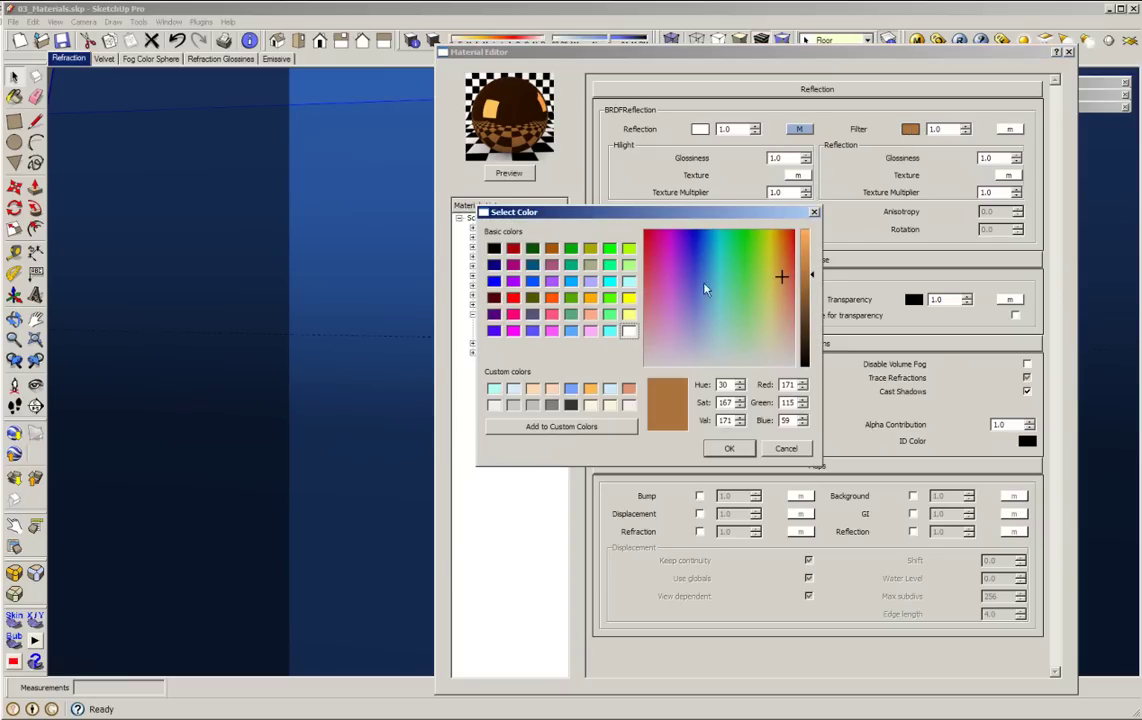
pyautogui.click(767, 280)
pyautogui.click(772, 271)
pyautogui.click(776, 309)
pyautogui.click(787, 310)
pyautogui.click(768, 288)
pyautogui.click(769, 308)
pyautogui.click(774, 315)
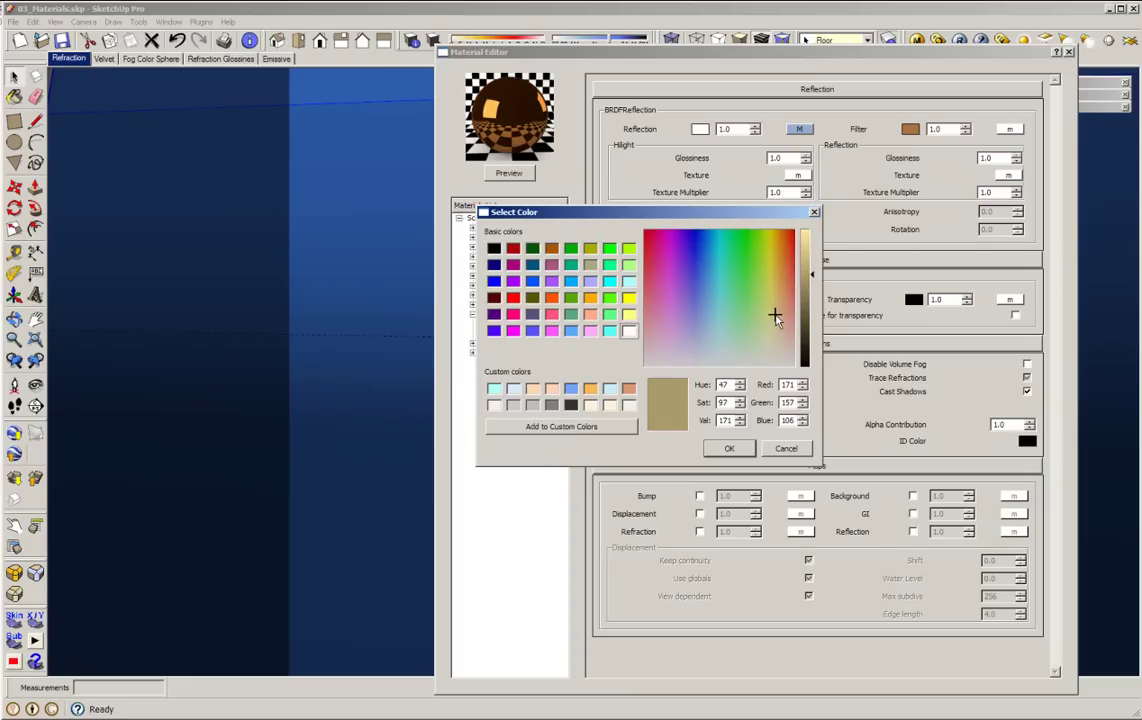
pyautogui.moveTo(805, 262); pyautogui.dragTo(806, 241)
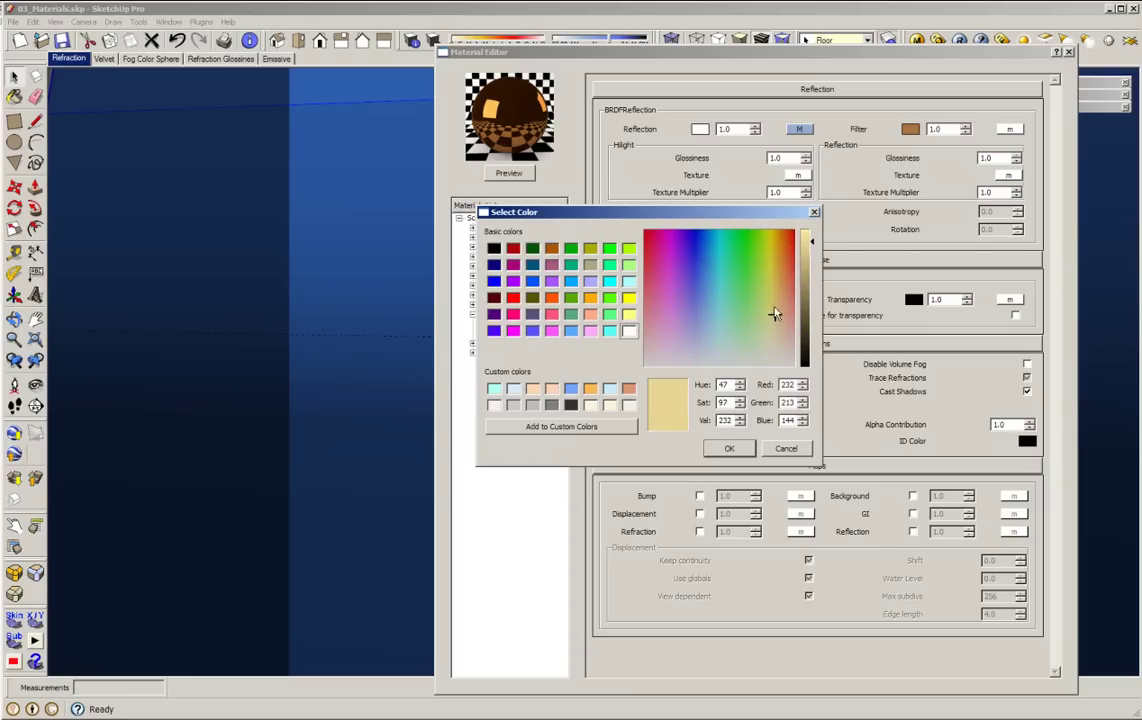
pyautogui.click(776, 298)
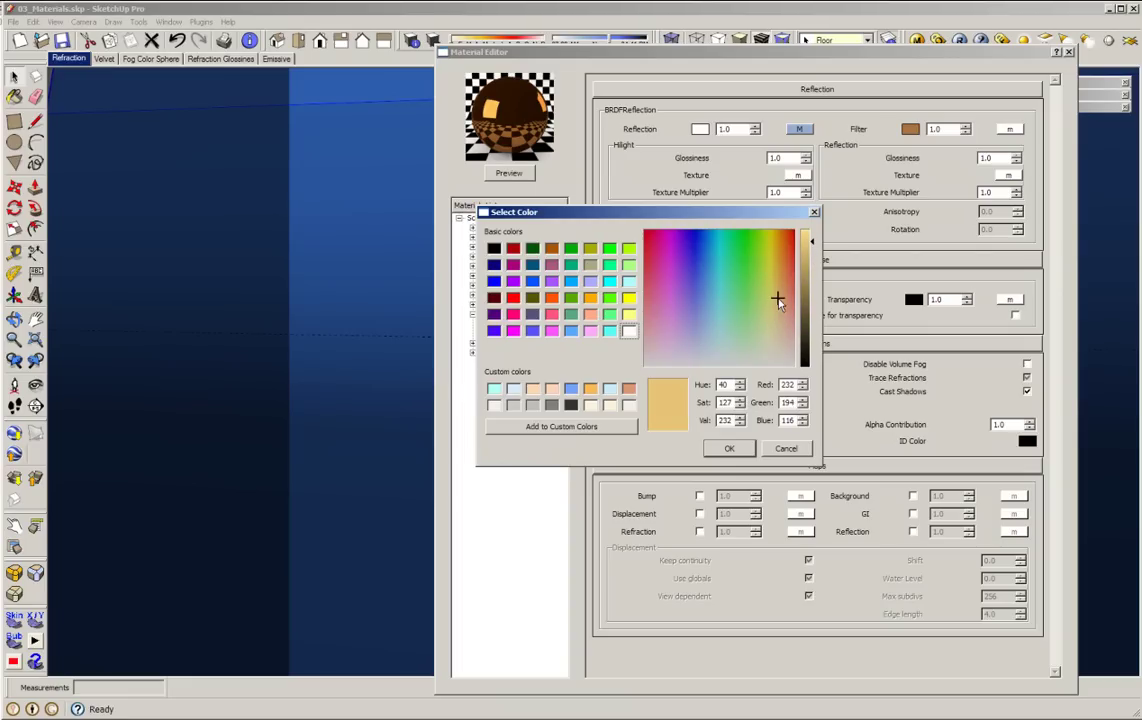
pyautogui.click(731, 448)
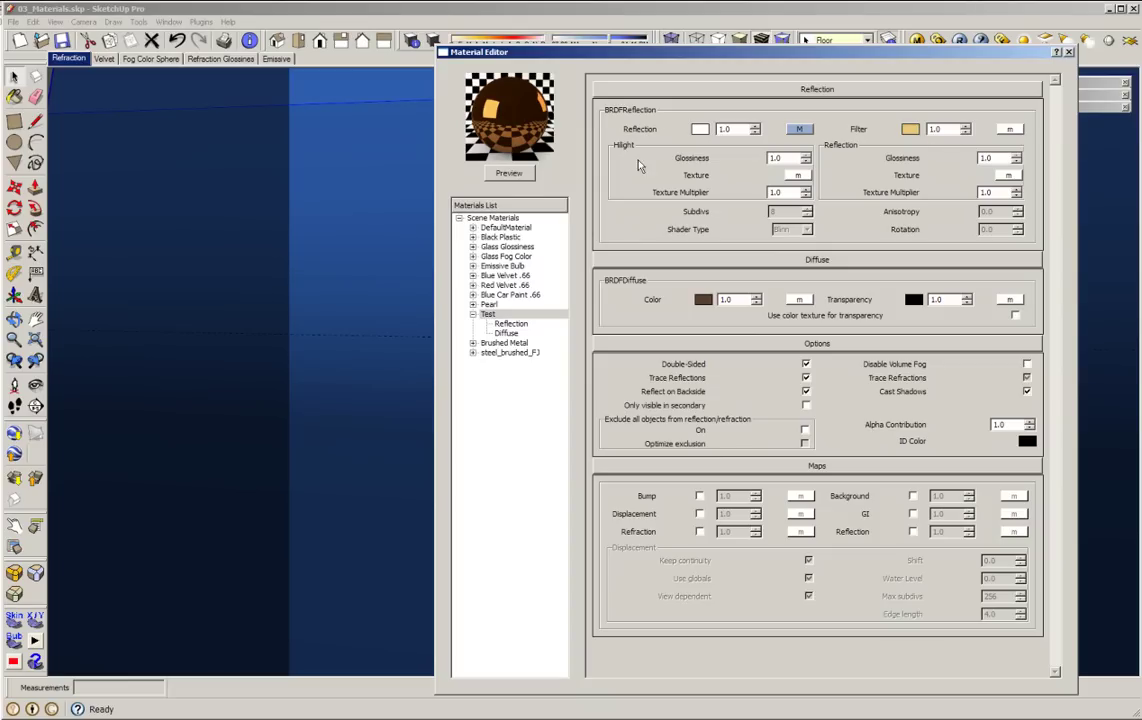
pyautogui.click(509, 173)
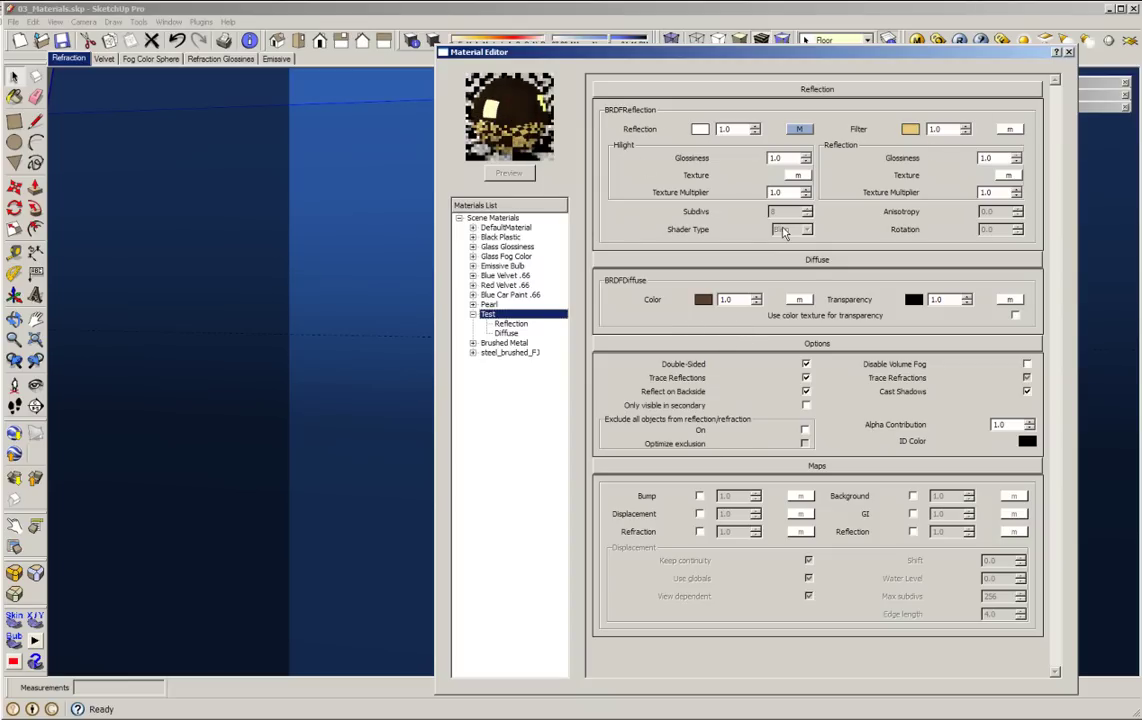
pyautogui.click(958, 41)
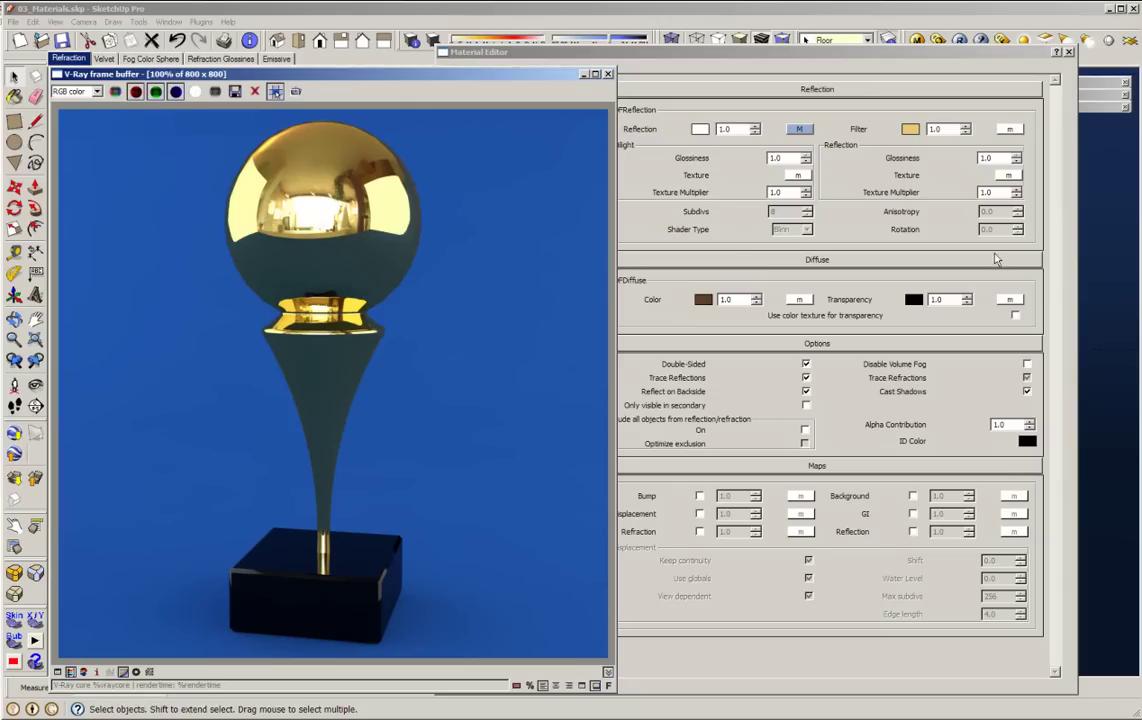
# - Set the Test material's reflection glossiness to 0.5 and update the material preview
pyautogui.click(892, 140)
pyautogui.doubleClick(985, 158)
pyautogui.write('.5')
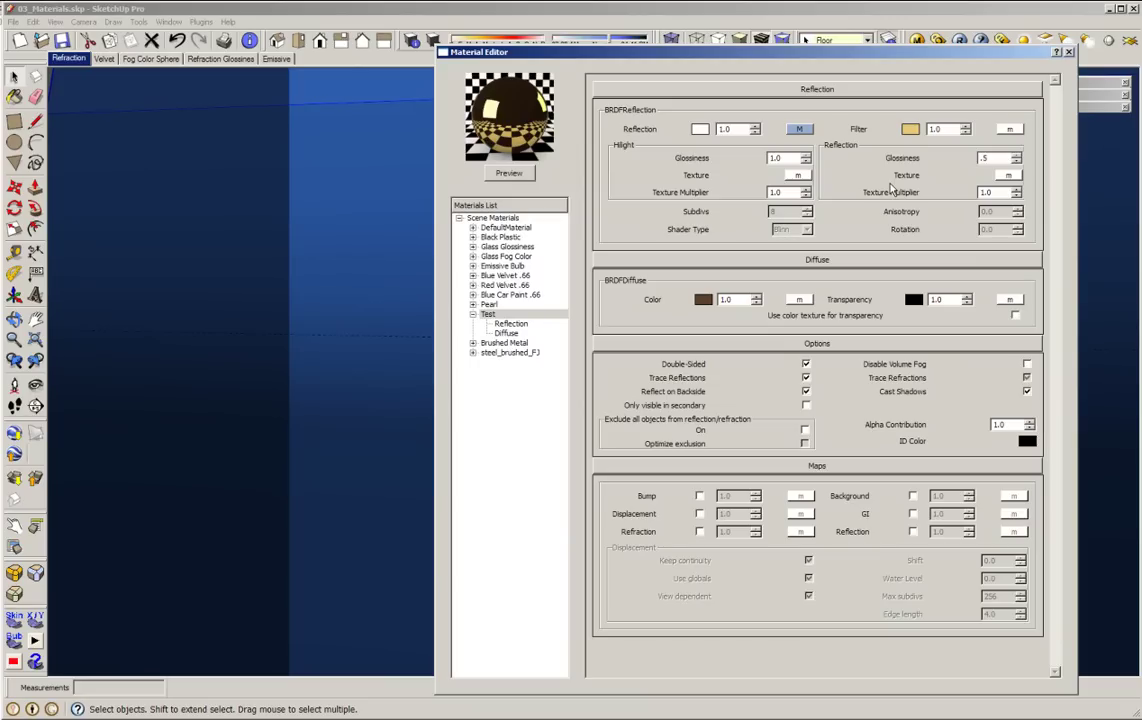
pyautogui.press('Return')
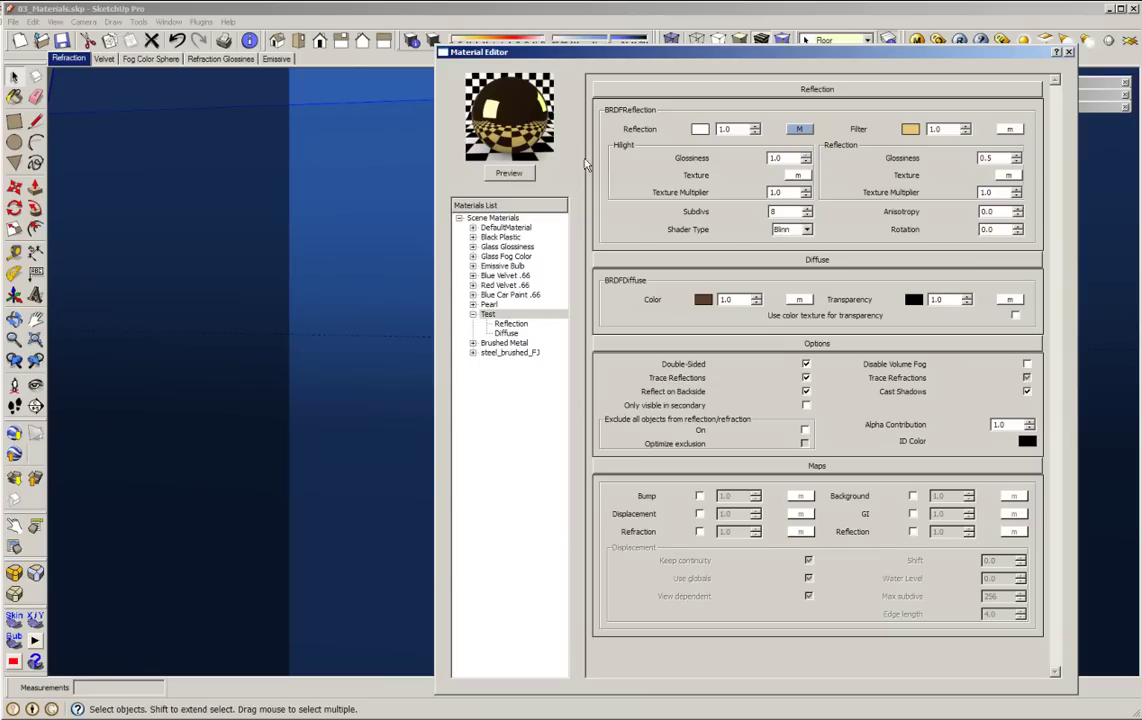
pyautogui.click(508, 173)
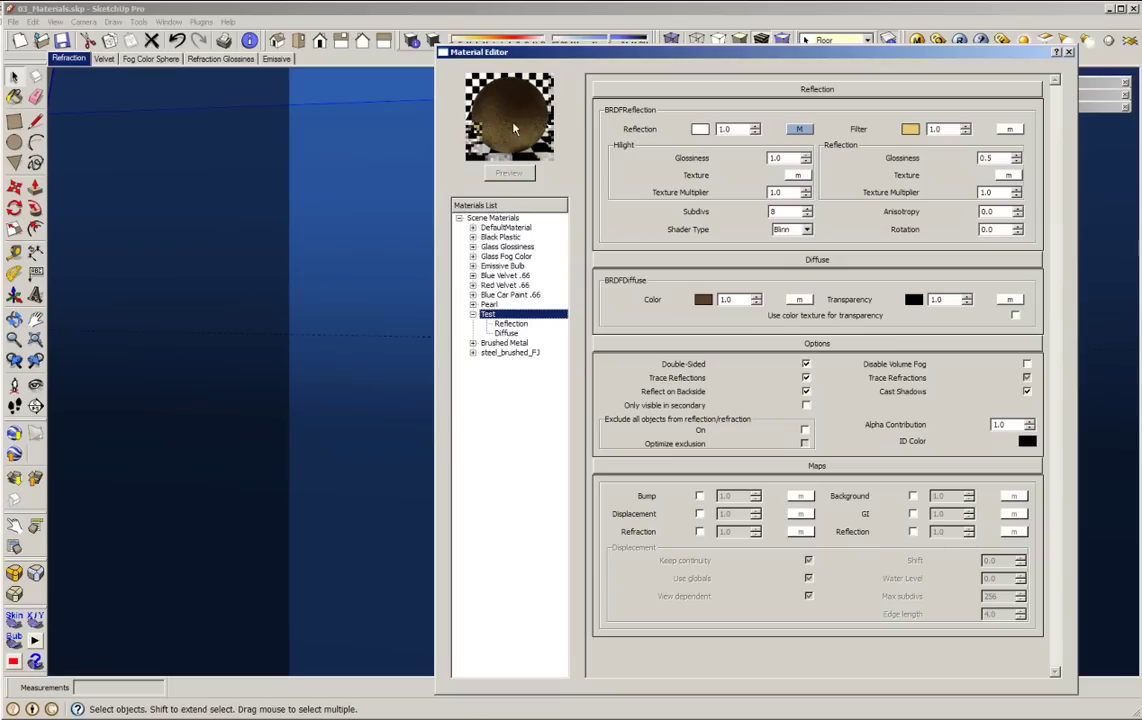
# - Raise the Test material's reflection subdivisions to 32, update the preview, render the scene and return to the Material Editor
pyautogui.doubleClick(781, 211)
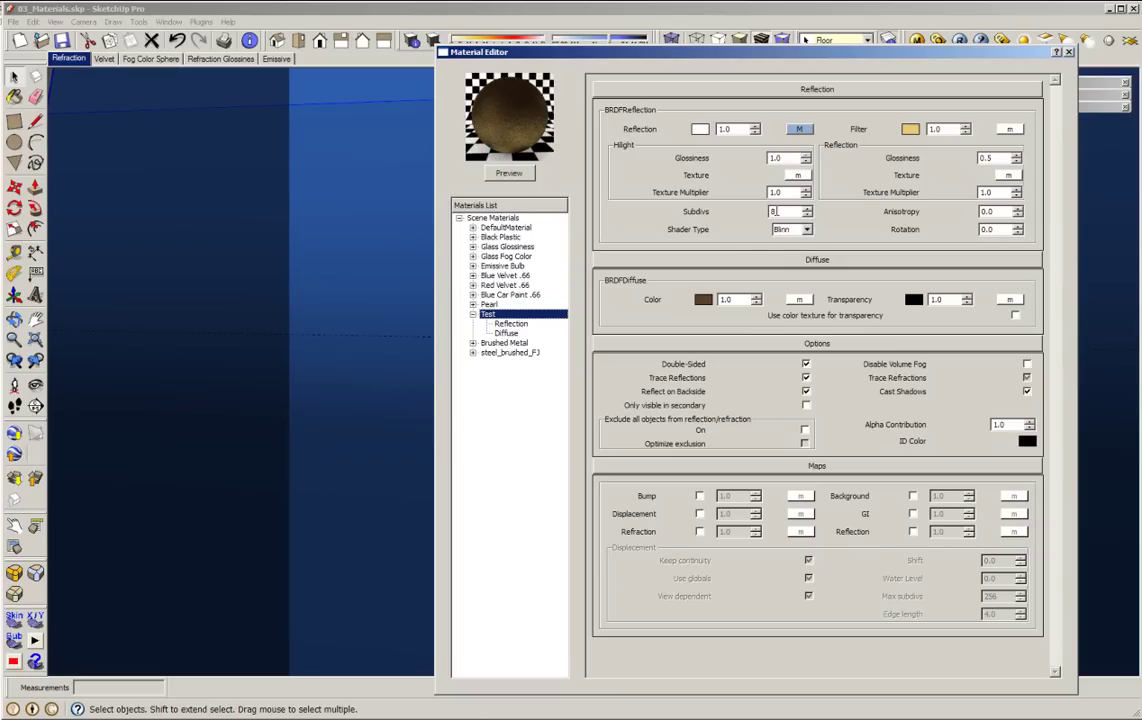
pyautogui.write('32')
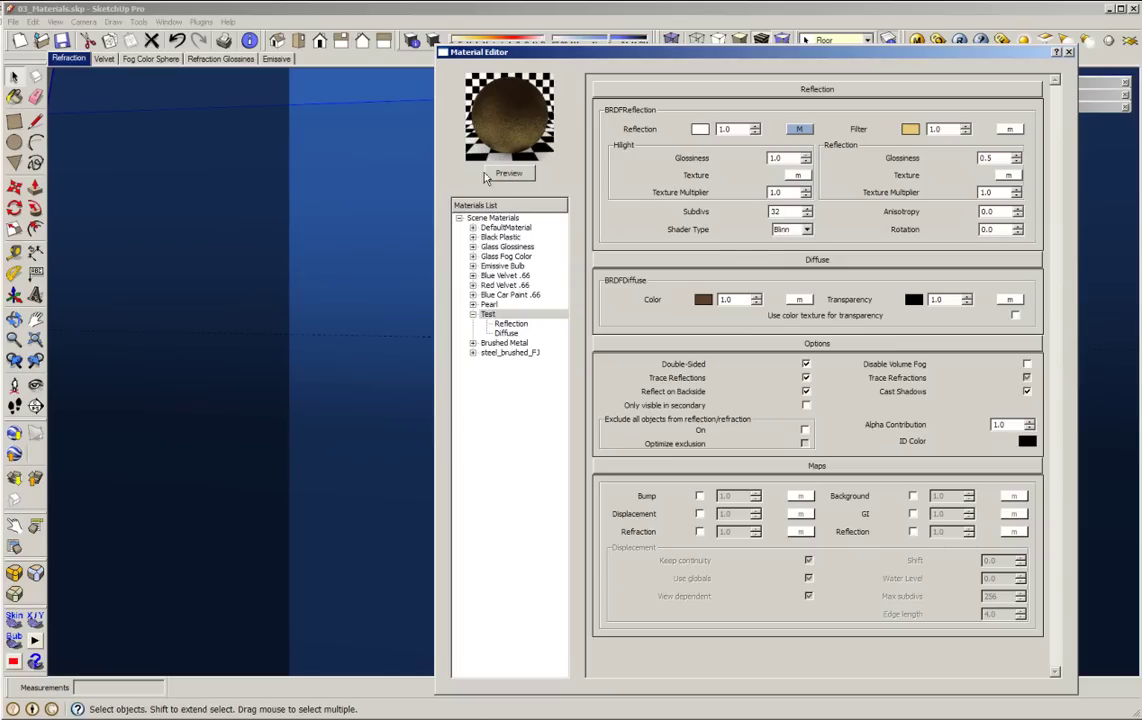
pyautogui.click(512, 173)
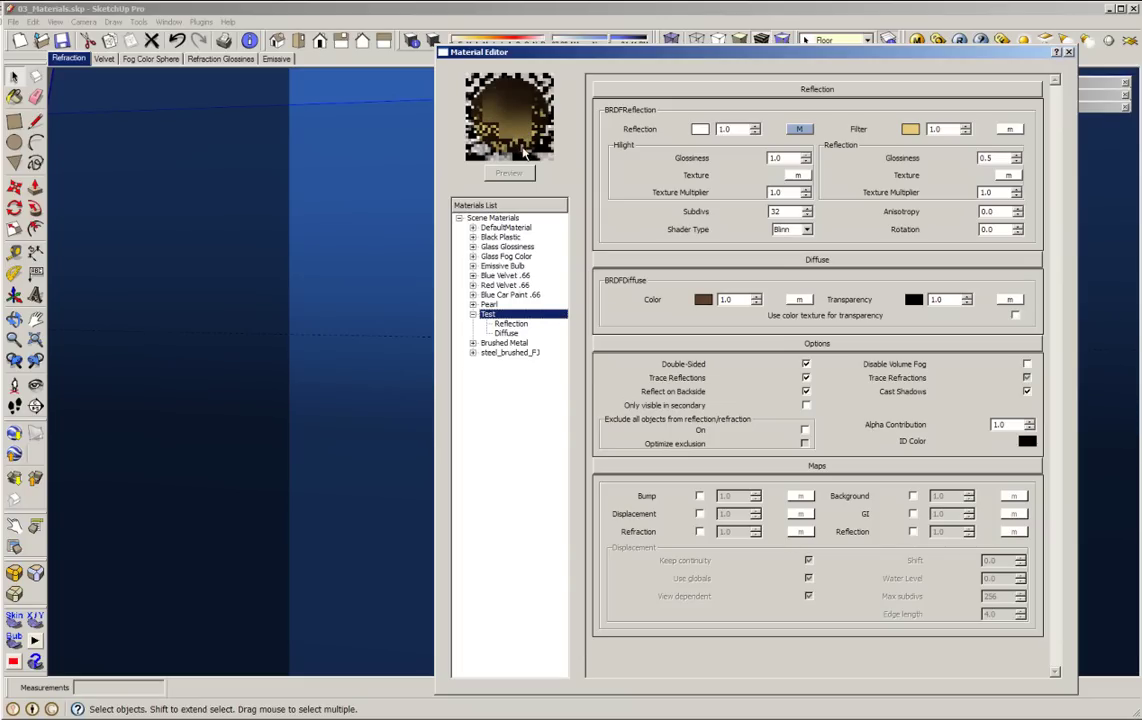
pyautogui.click(960, 40)
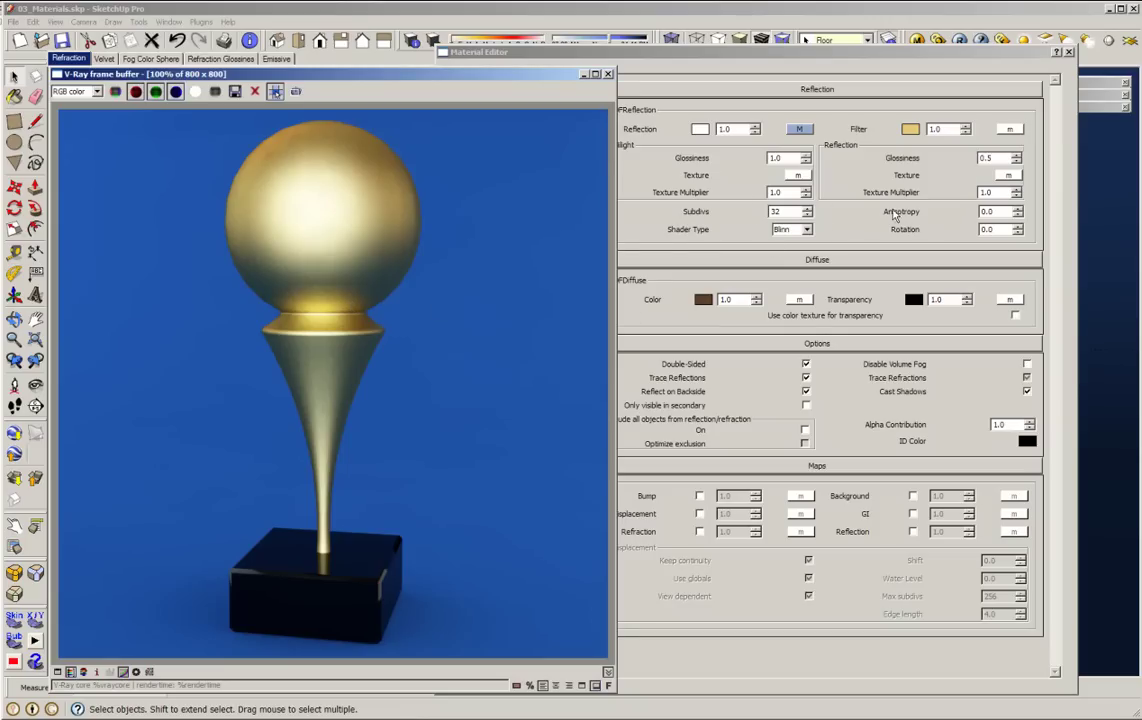
pyautogui.click(742, 198)
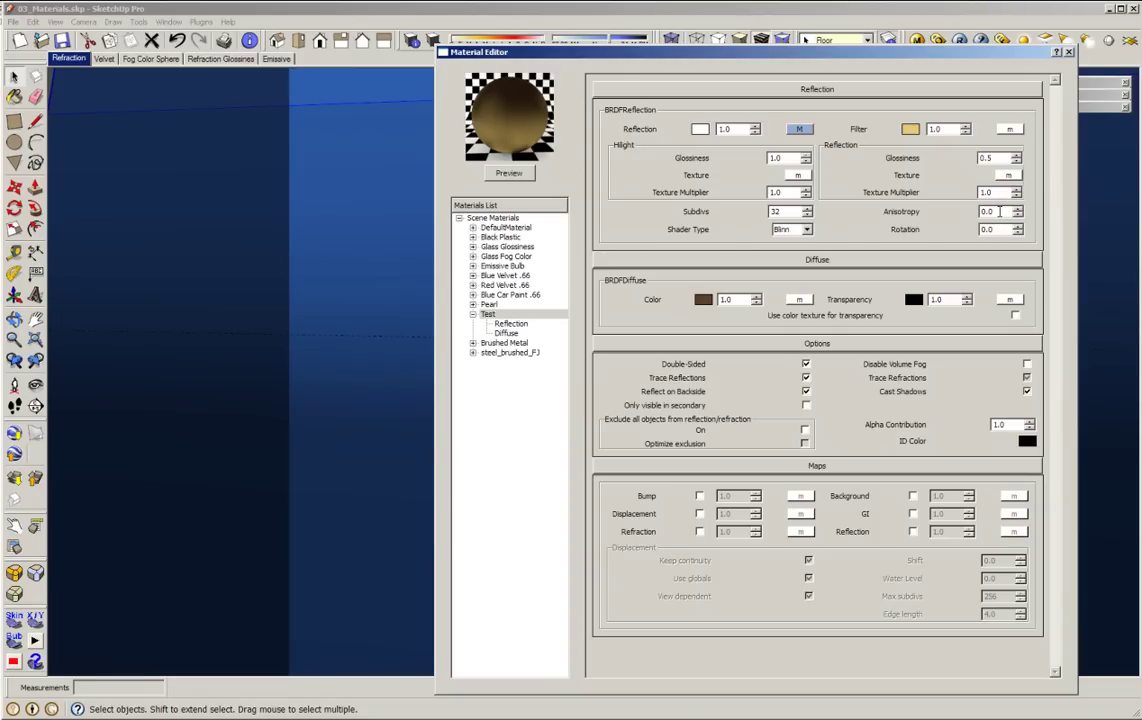
# - Set the Test material's reflection glossiness to 0.85 and update the material preview
pyautogui.doubleClick(987, 158)
pyautogui.write('.')
pyautogui.click(522, 174)
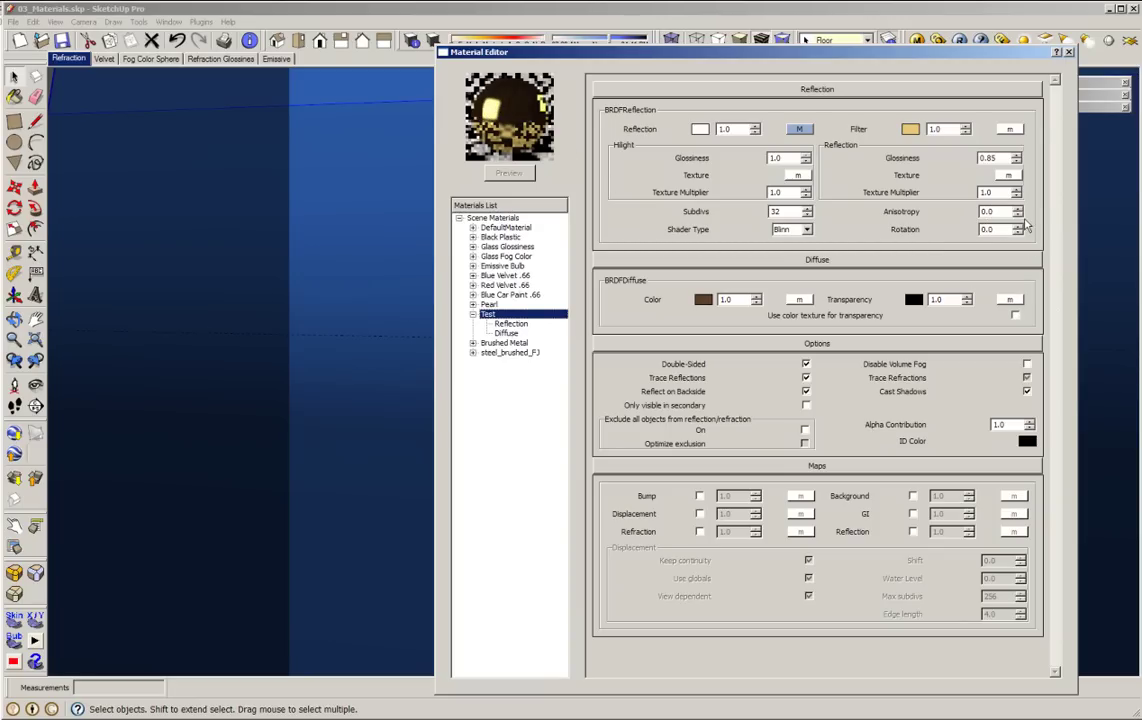
# - Set the reflection anisotropy to -0.8 and the subdivisions to 8, and update the material preview
pyautogui.click(871, 206)
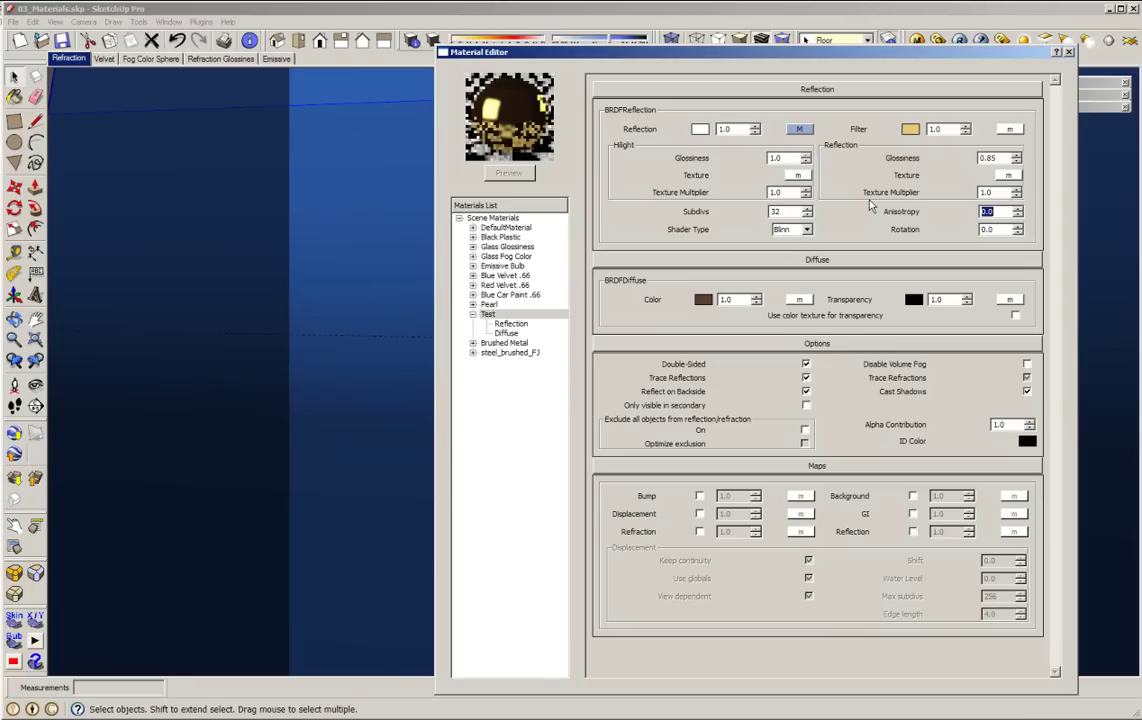
pyautogui.write('-.8')
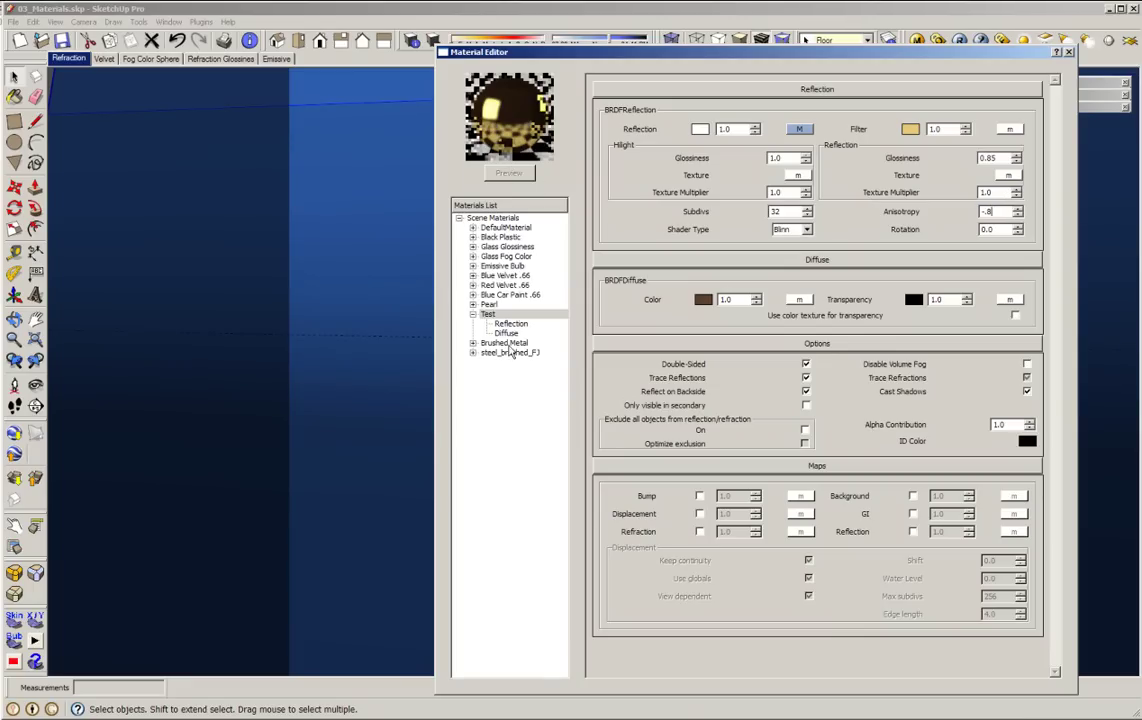
pyautogui.click(790, 212)
pyautogui.doubleClick(789, 211)
pyautogui.write('8')
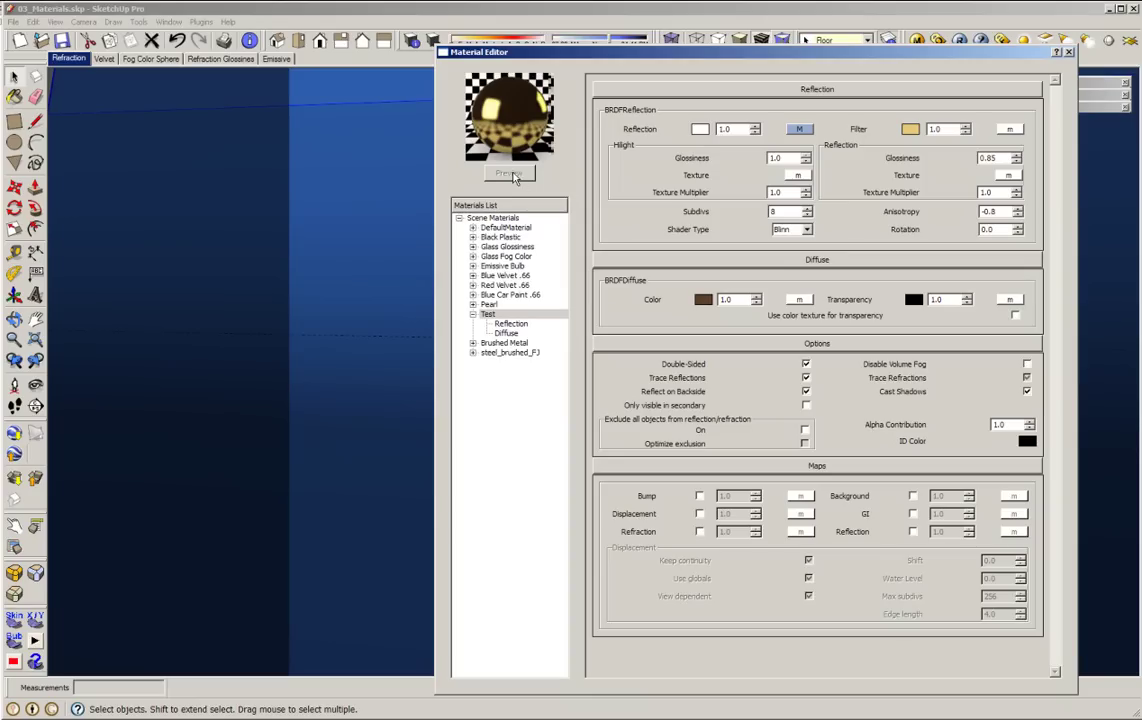
pyautogui.click(510, 174)
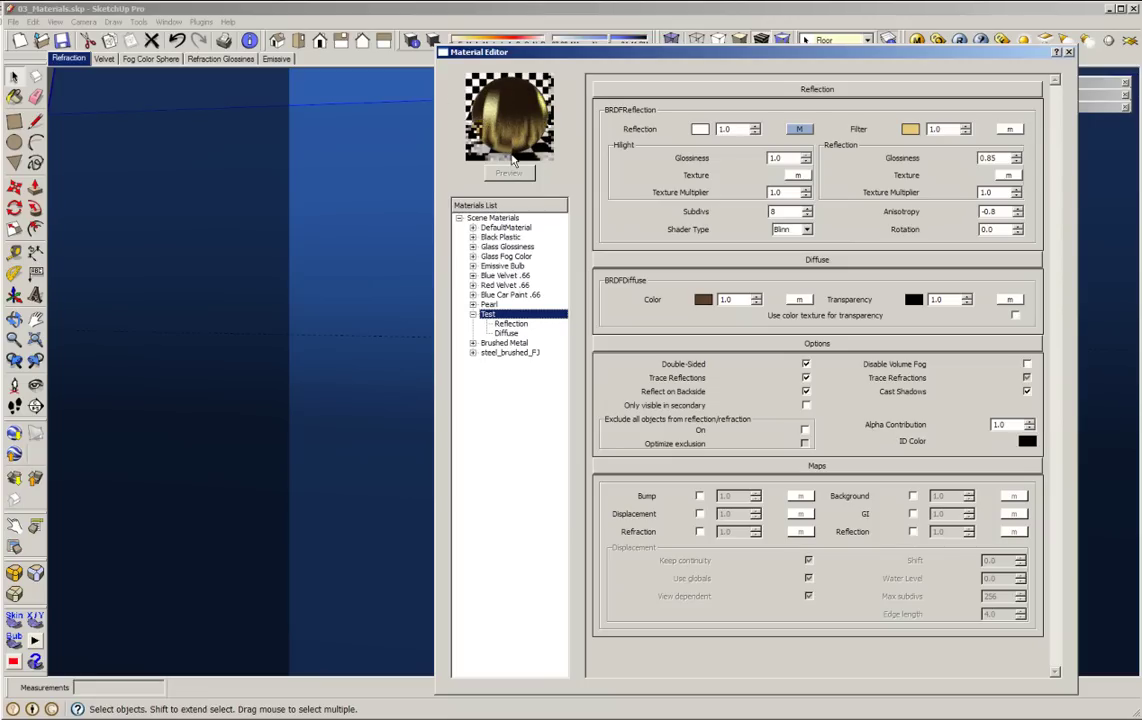
# - Change the reflection anisotropy to 0.8 and update the material preview
pyautogui.doubleClick(1002, 212)
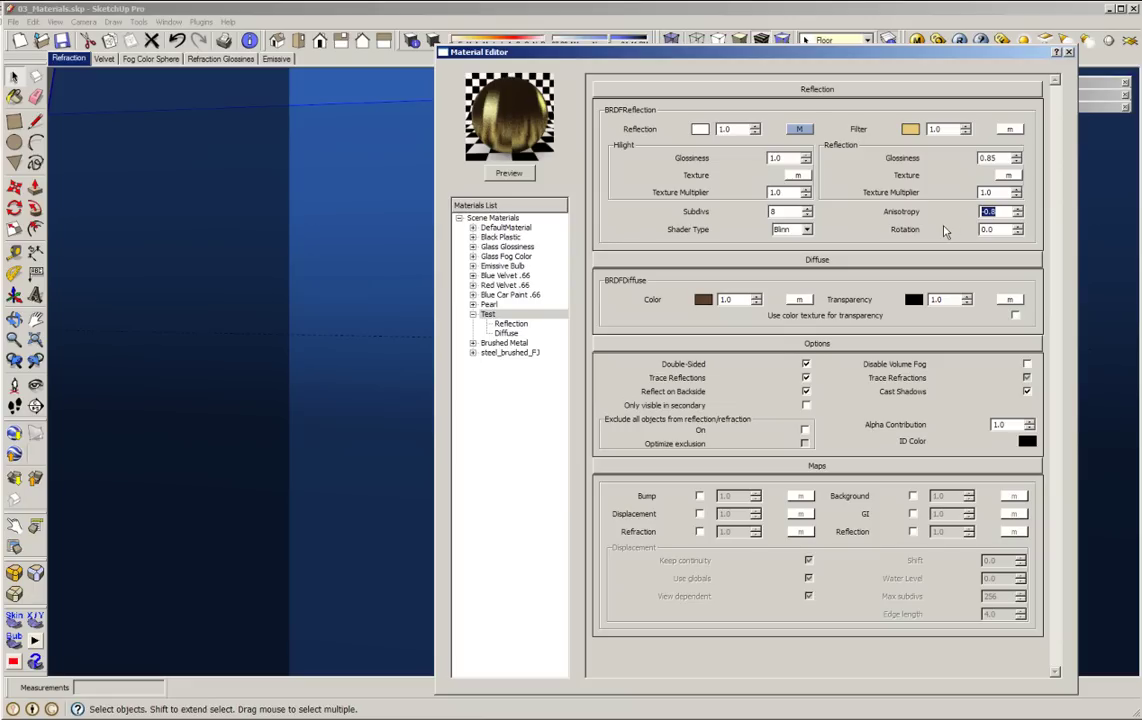
pyautogui.press('BackSpace')
pyautogui.write('.8')
pyautogui.click(509, 173)
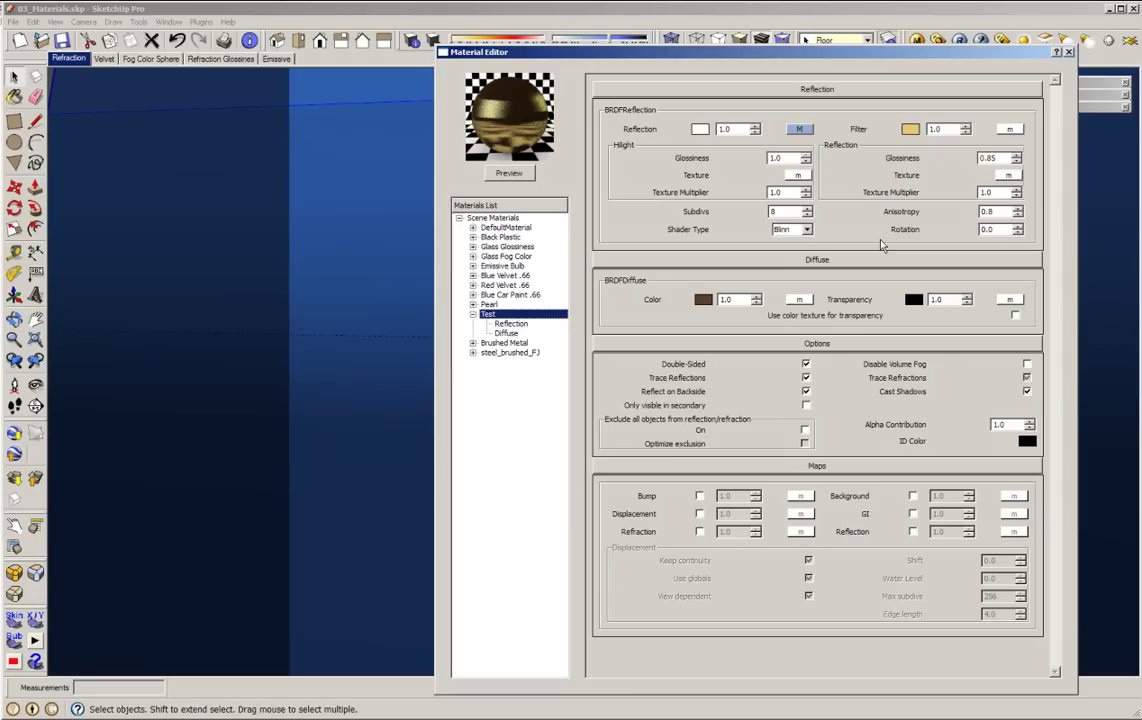
# - Try an anisotropy rotation of 45 with the material preview, and return the rotation to 0
pyautogui.doubleClick(995, 229)
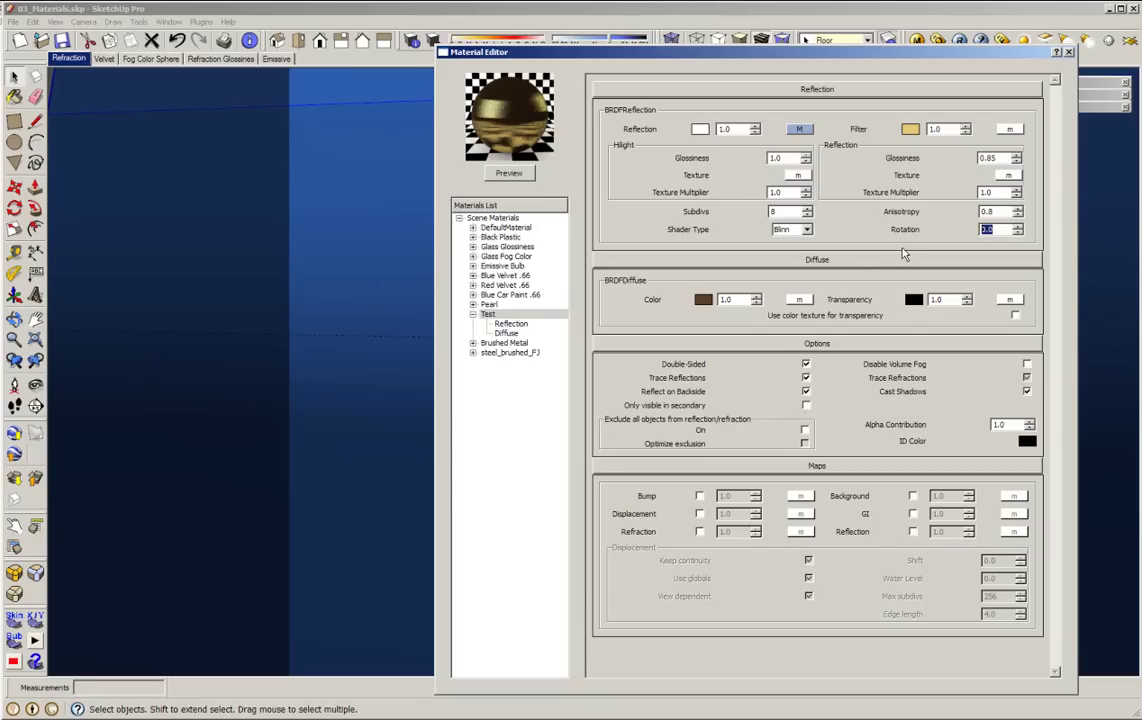
pyautogui.write('45')
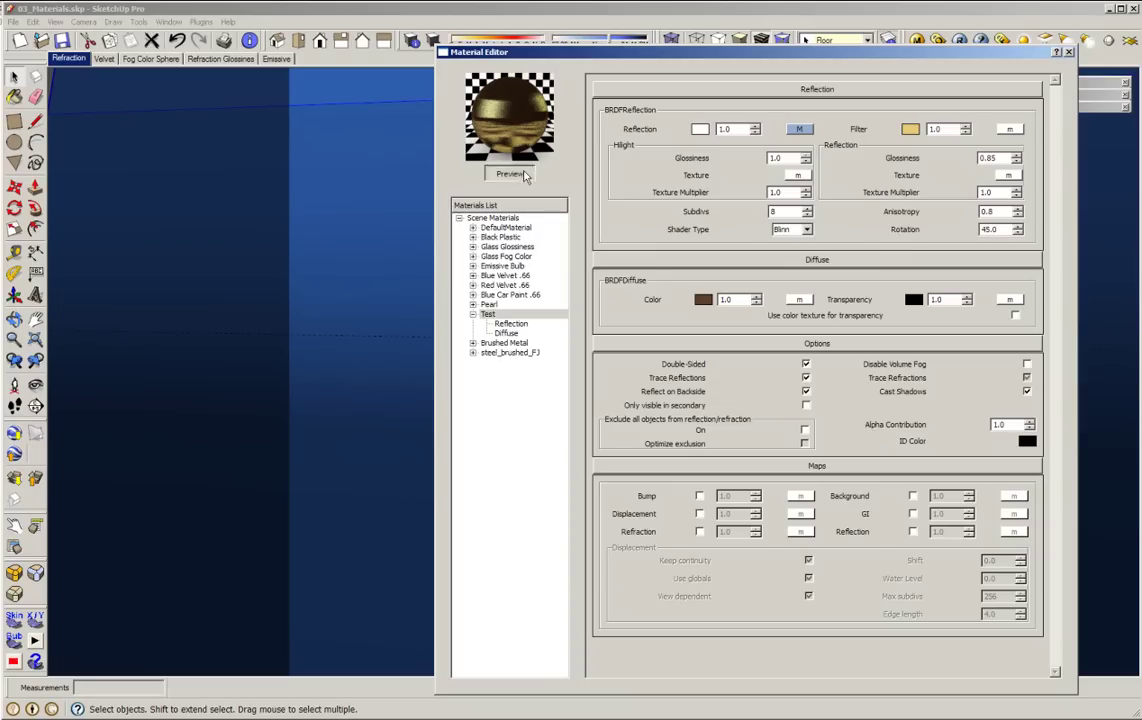
pyautogui.click(487, 314)
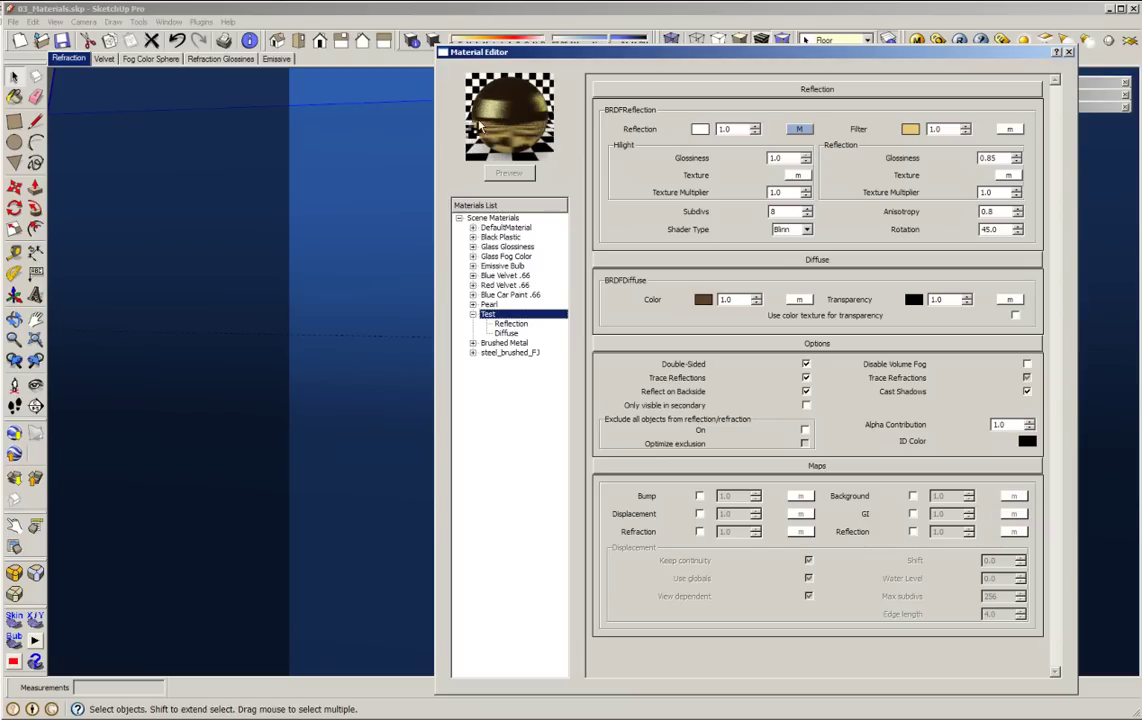
pyautogui.doubleClick(1005, 228)
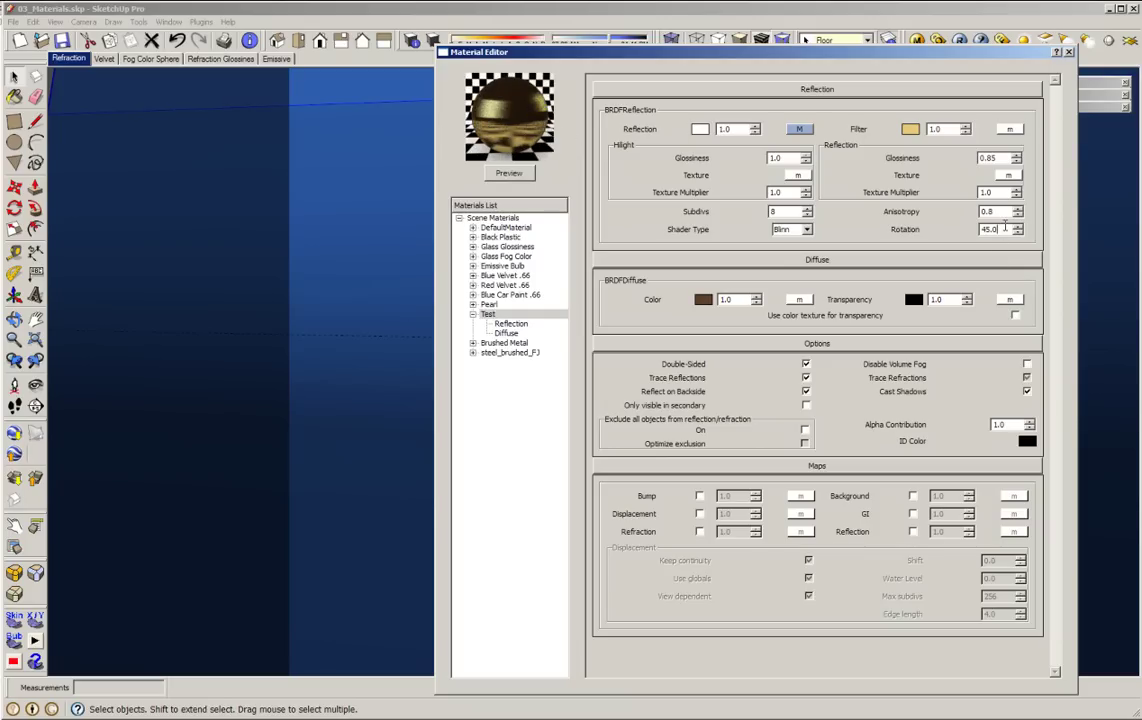
pyautogui.write('0')
# - Switch the Test material's reflection shader type to Ward
pyautogui.click(806, 229)
pyautogui.click(786, 257)
pyautogui.moveTo(860, 51); pyautogui.dragTo(642, 29)
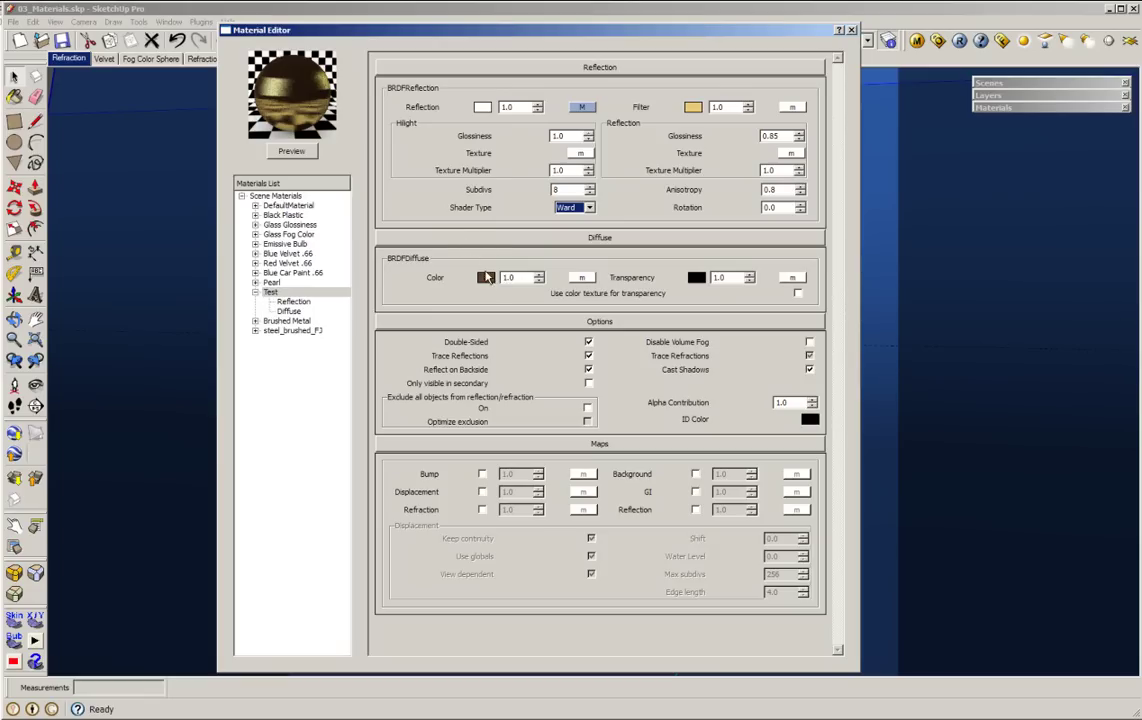
# - Set the diffuse color to dark gray RGB 50, 50, 50 and the reflection filter color to white
pyautogui.click(486, 277)
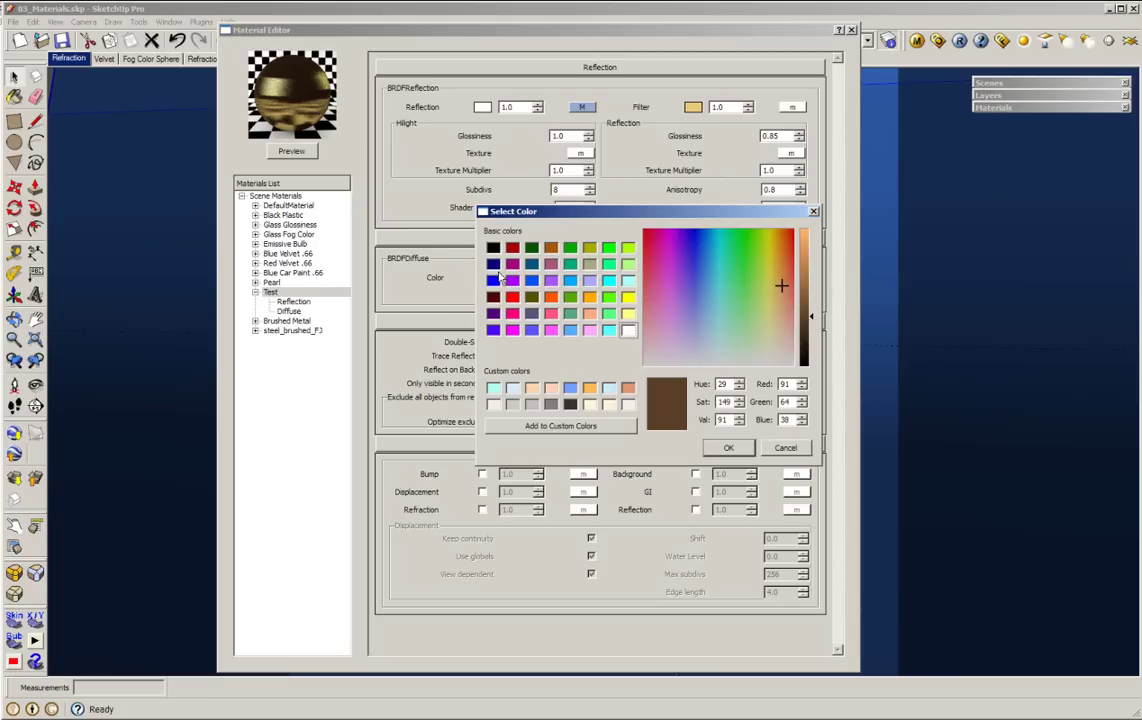
pyautogui.click(570, 404)
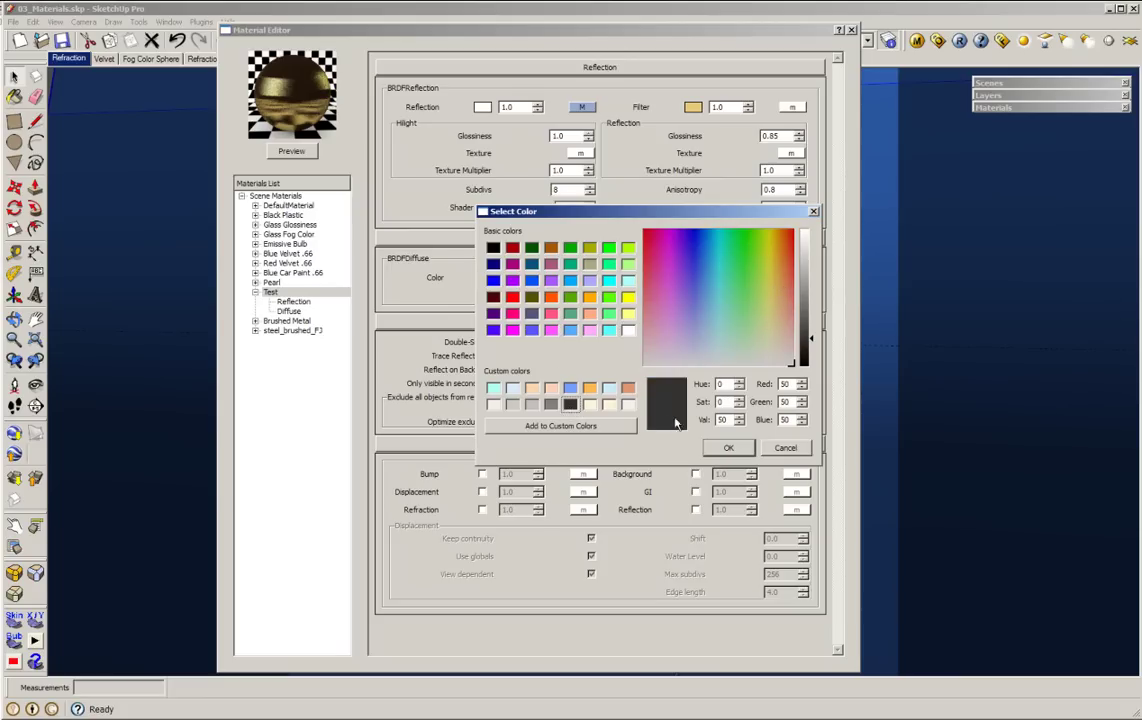
pyautogui.click(730, 448)
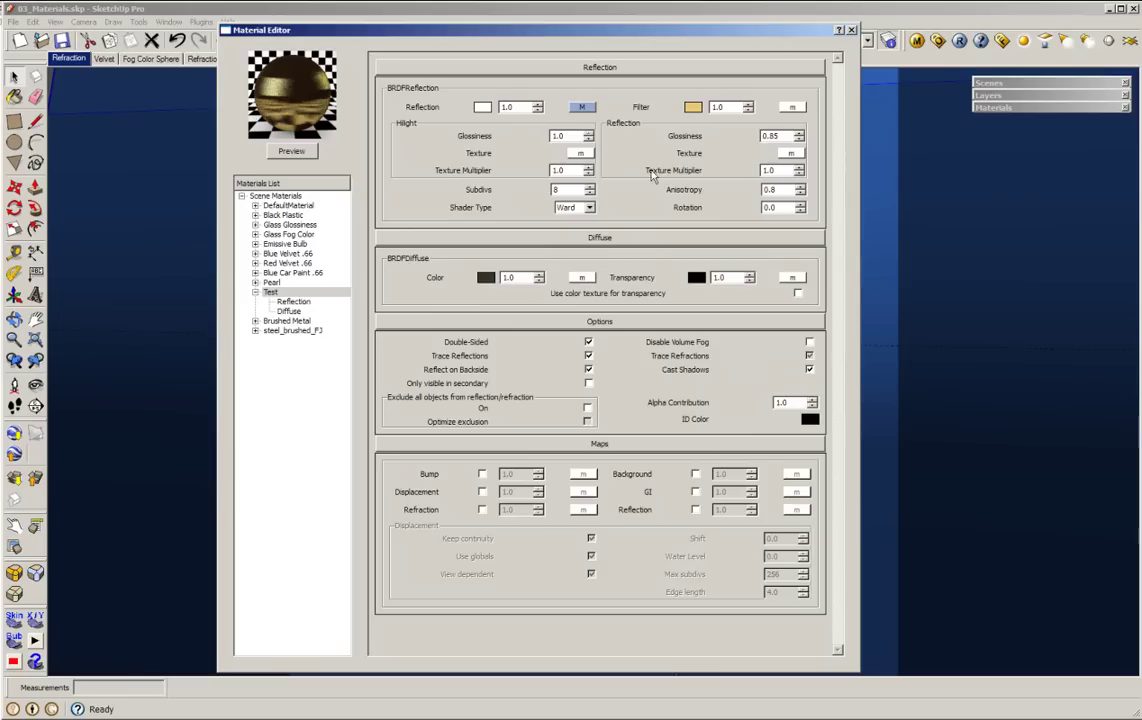
pyautogui.click(692, 107)
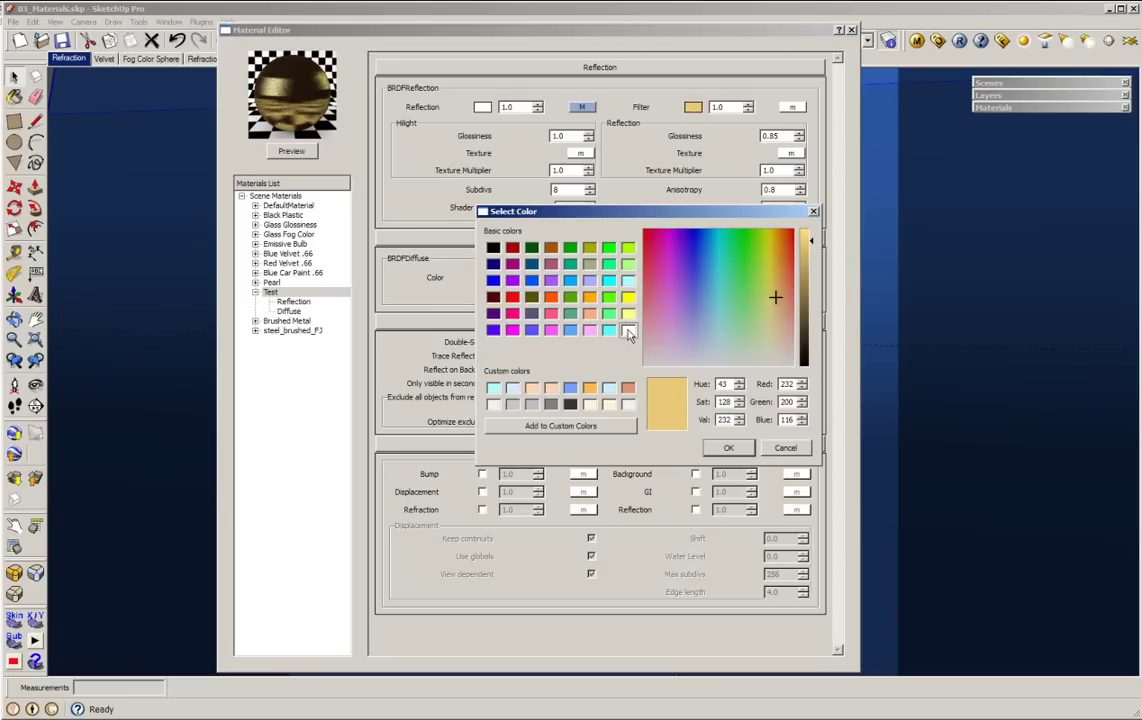
pyautogui.click(629, 332)
pyautogui.click(729, 448)
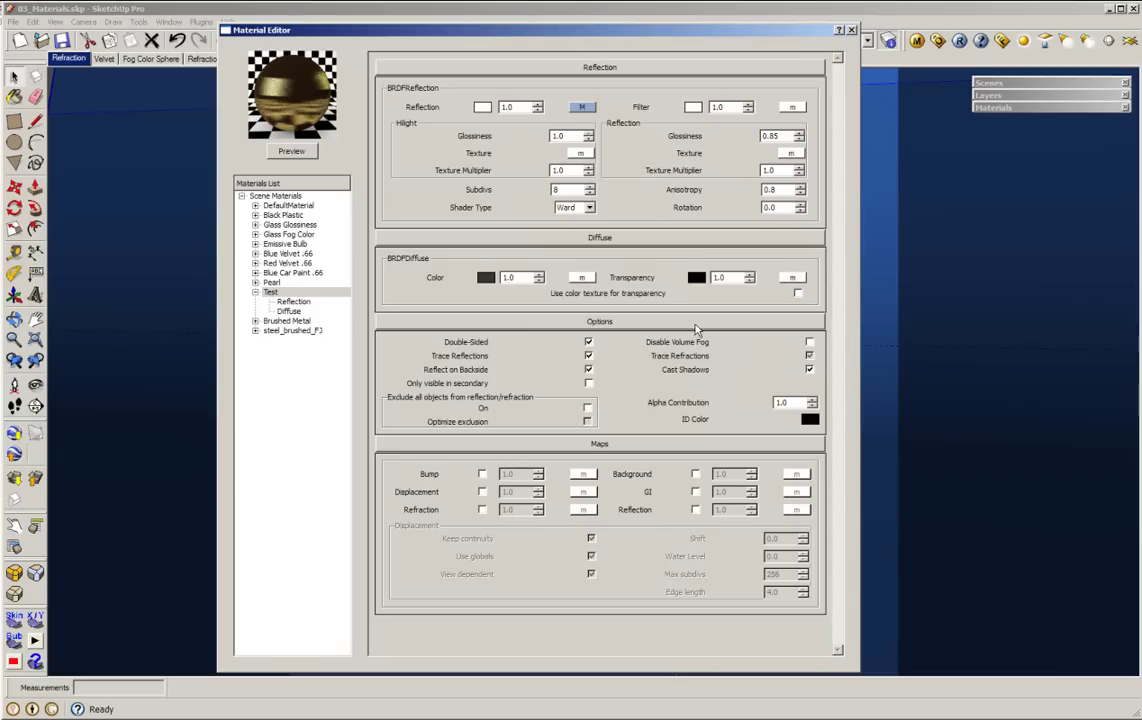
# - Set both the IOR and the Refract IOR of the reflection's Fresnel texture to 16
pyautogui.click(580, 108)
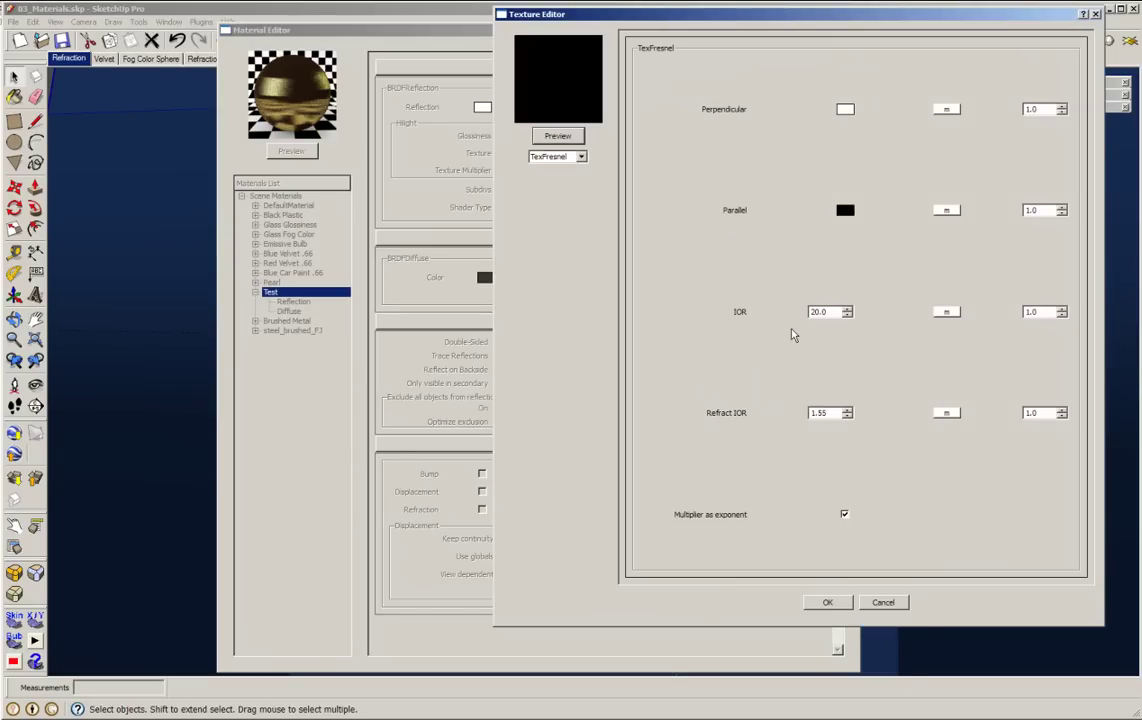
pyautogui.moveTo(828, 312); pyautogui.dragTo(810, 311)
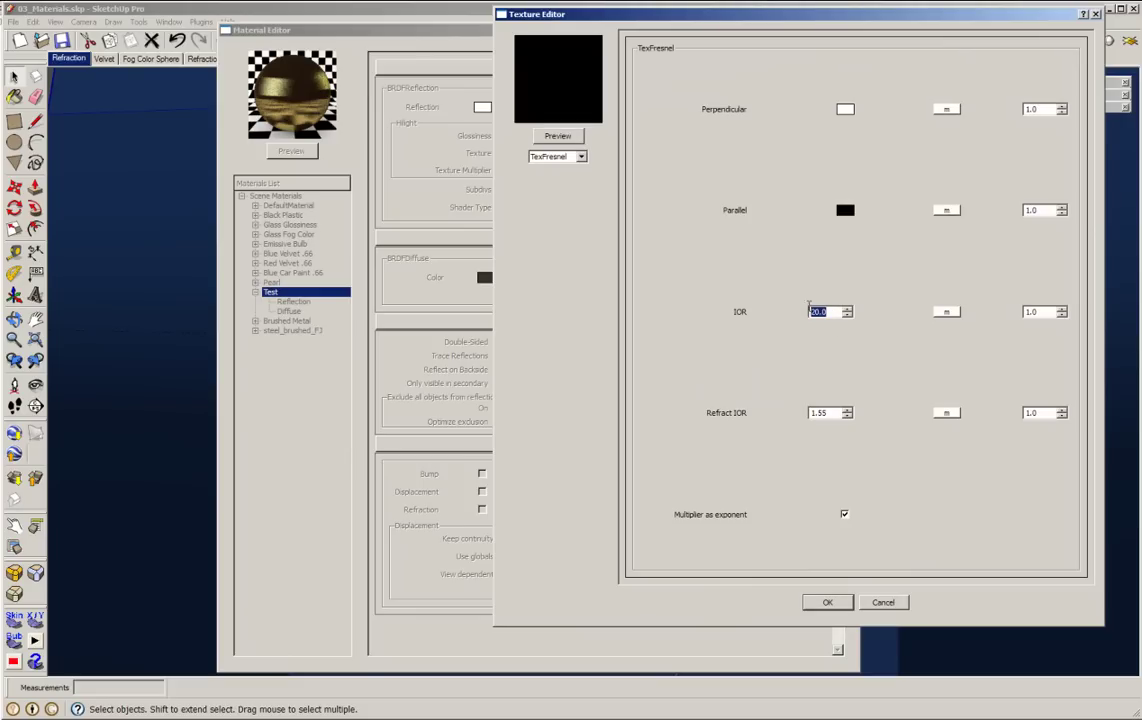
pyautogui.write('16')
pyautogui.click(827, 410)
pyautogui.moveTo(832, 415); pyautogui.dragTo(800, 411)
pyautogui.write('16')
# - Set the Fresnel texture's Parallel color to dark gray with a value of 50
pyautogui.click(845, 211)
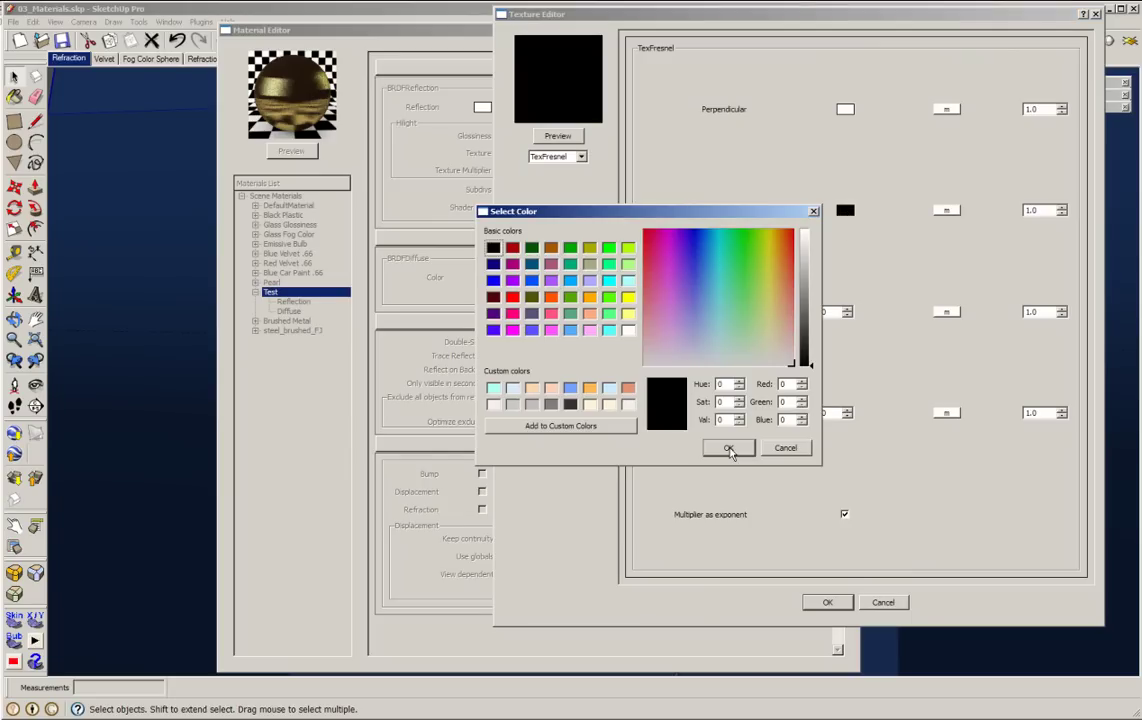
pyautogui.click(809, 343)
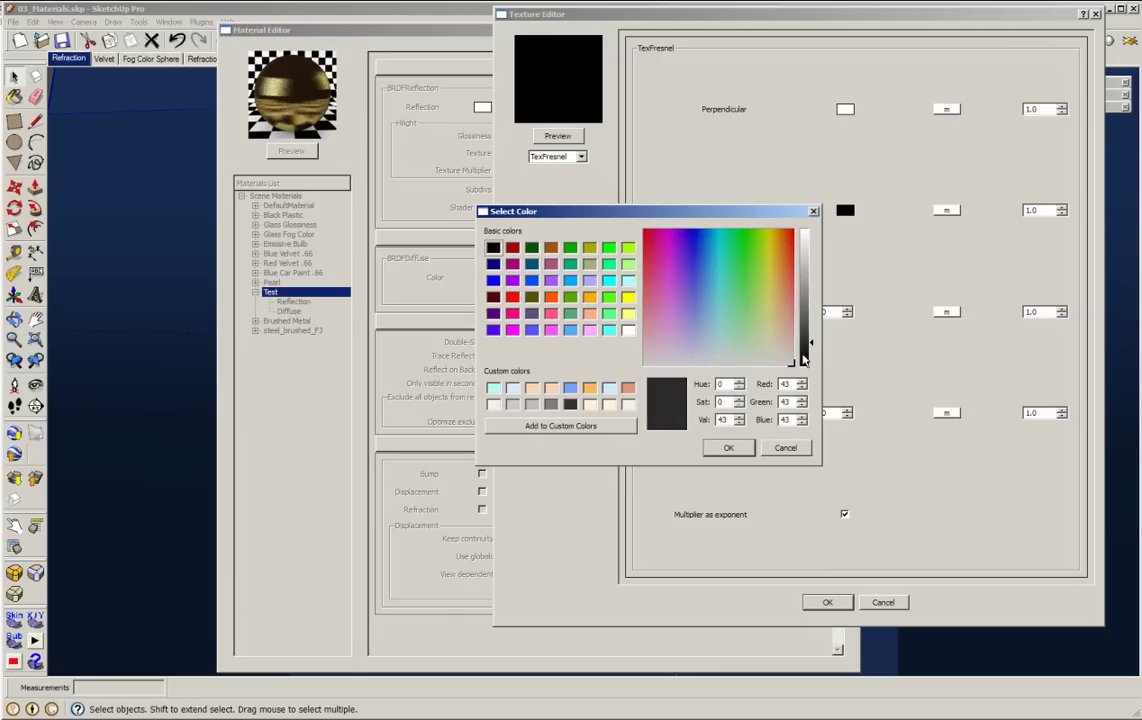
pyautogui.moveTo(726, 419); pyautogui.dragTo(708, 425)
pyautogui.write('50')
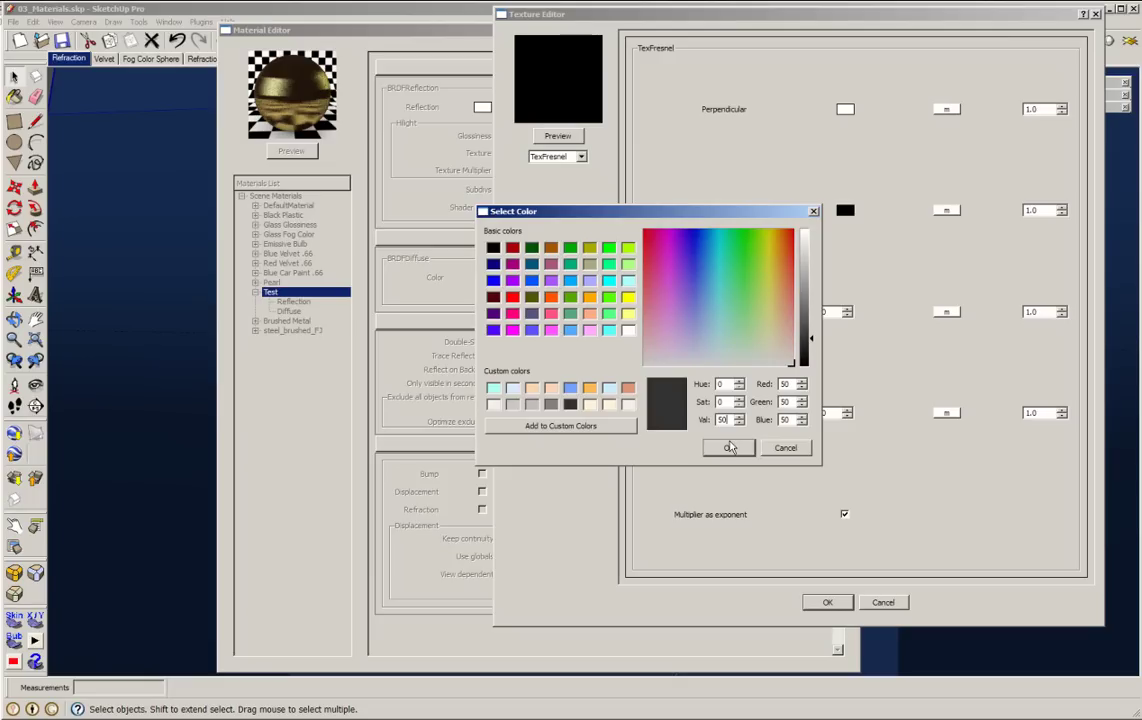
pyautogui.click(729, 448)
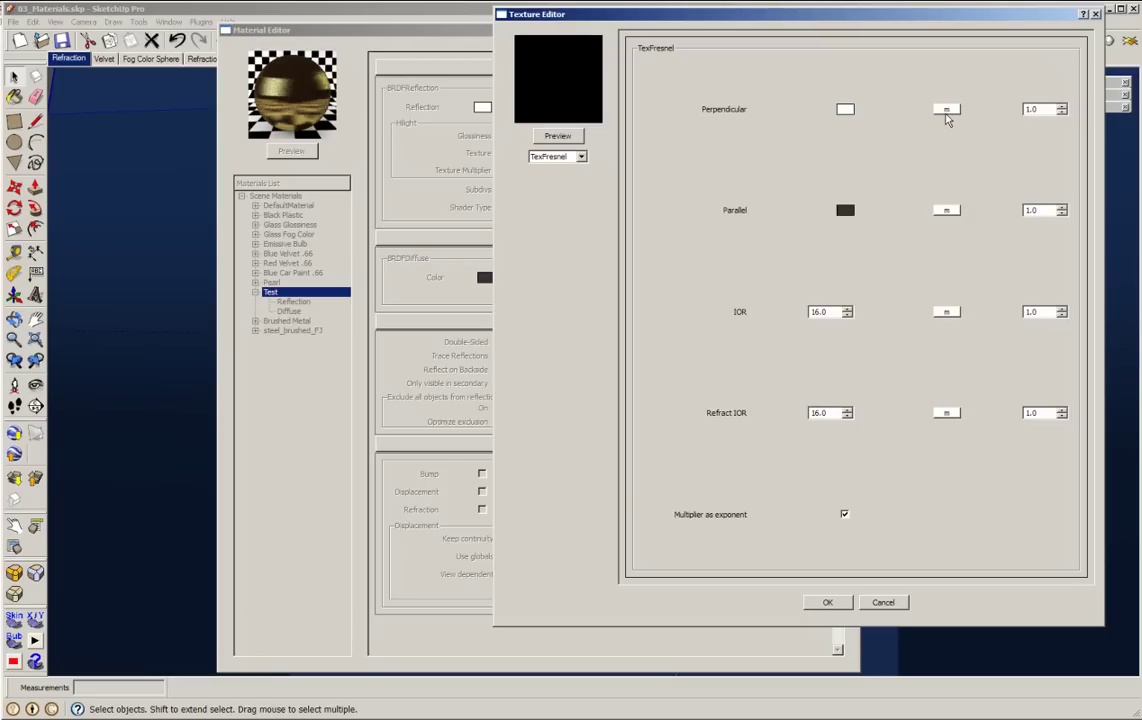
# - Assign a TexBitmap texture to the Fresnel map's Perpendicular color
pyautogui.click(948, 112)
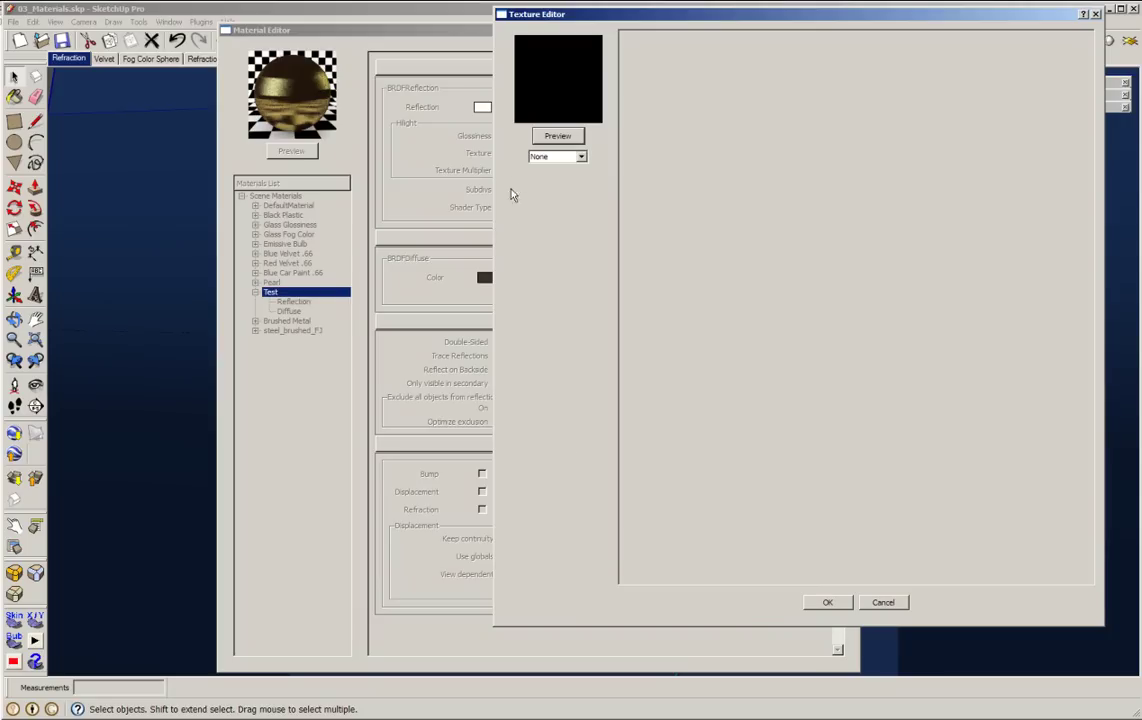
pyautogui.click(548, 157)
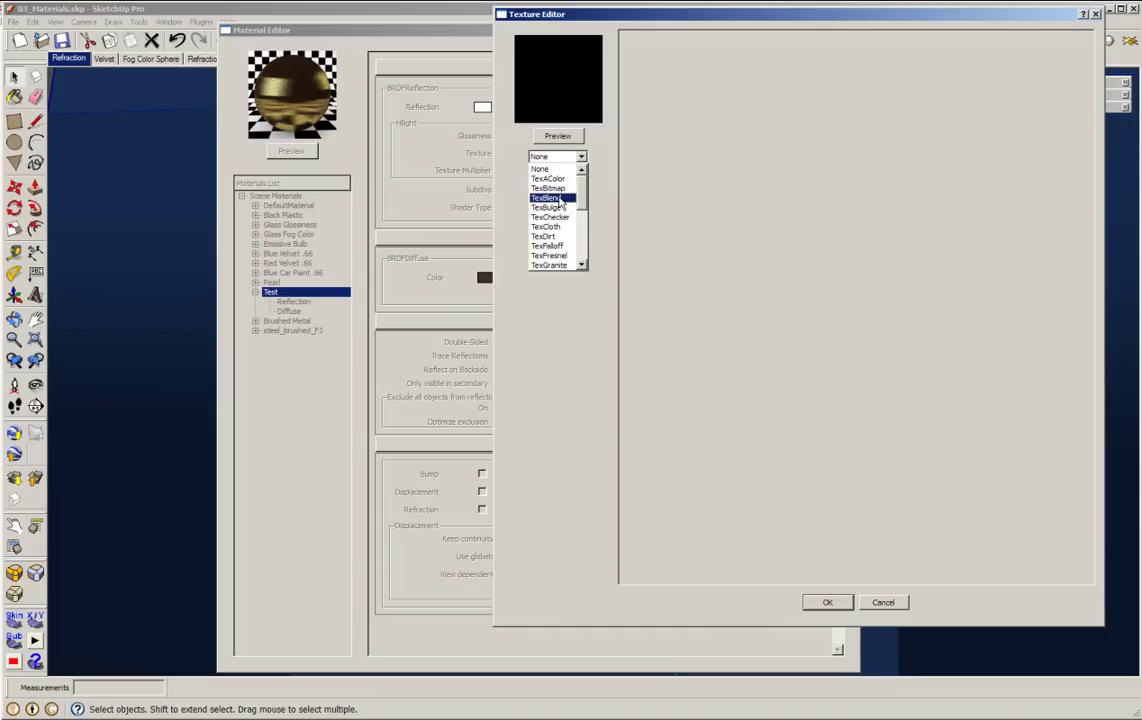
pyautogui.click(549, 188)
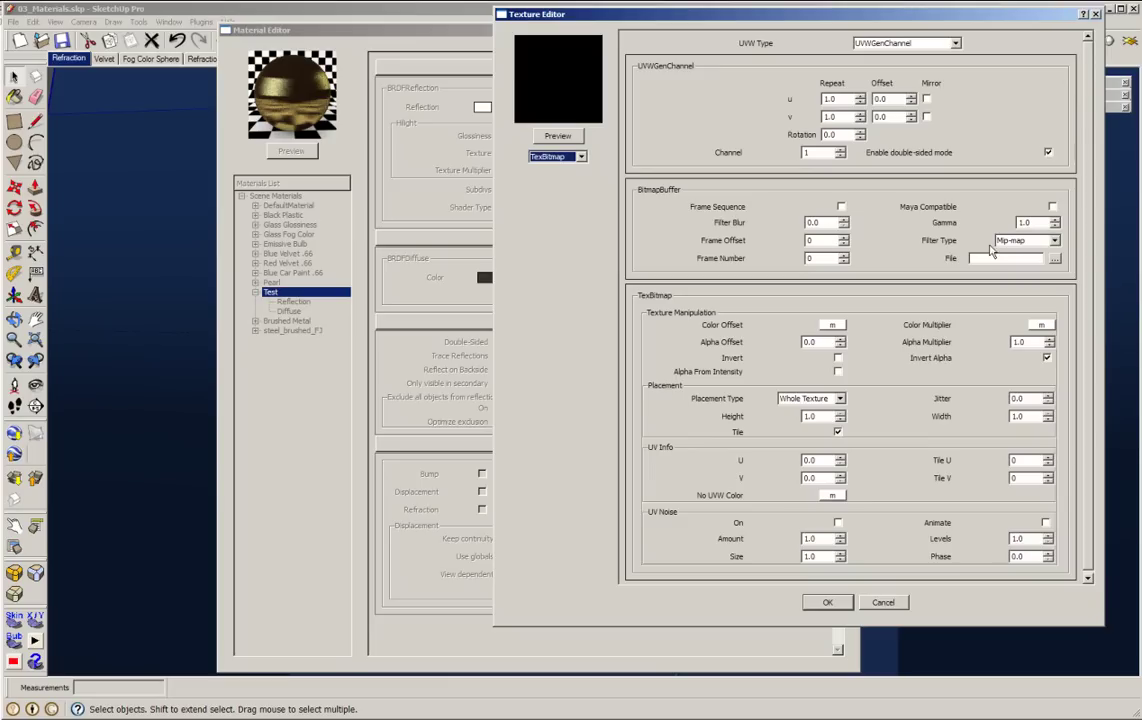
# - Browse the bitmap file selection to V-Ray Materials, Vfr VfSU Materials, steel_brushed_FJ and show the images as thumbnails with borstel_helder.png selected
pyautogui.click(1054, 258)
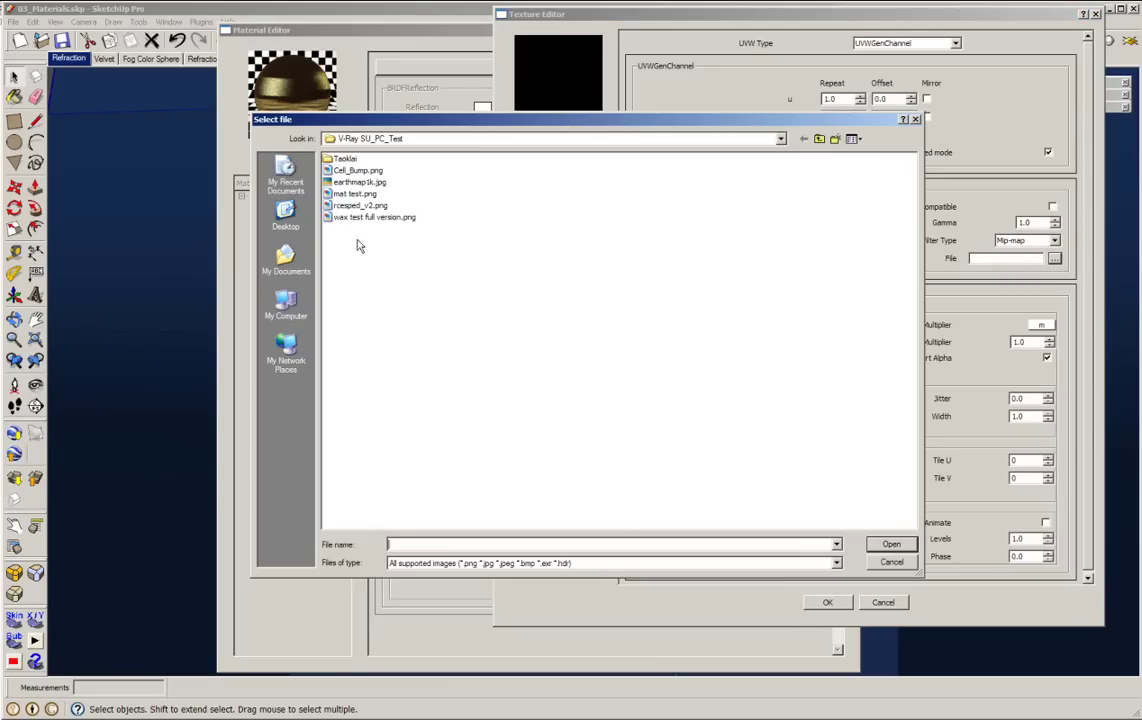
pyautogui.click(289, 268)
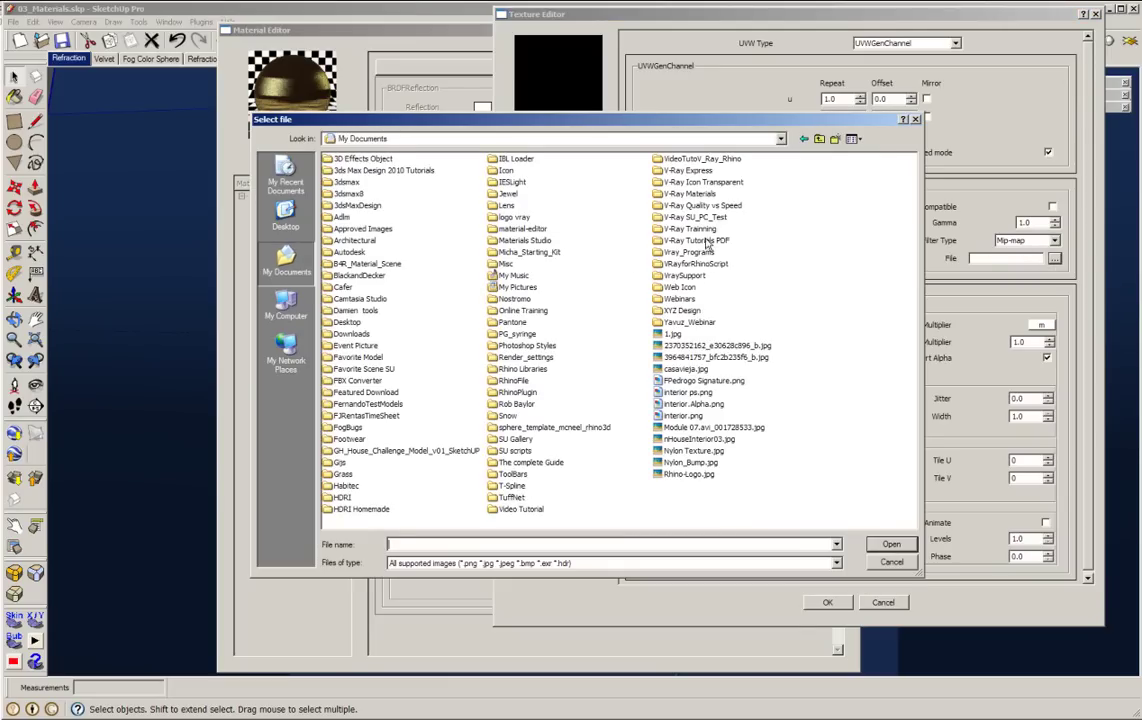
pyautogui.doubleClick(688, 193)
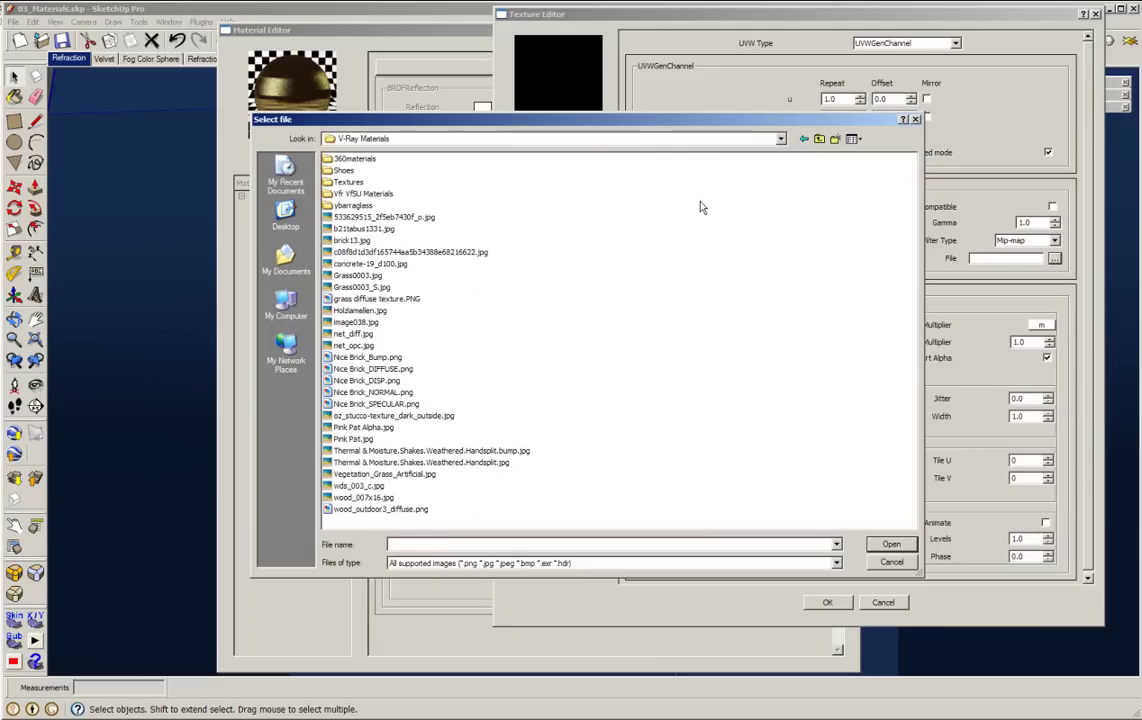
pyautogui.doubleClick(350, 195)
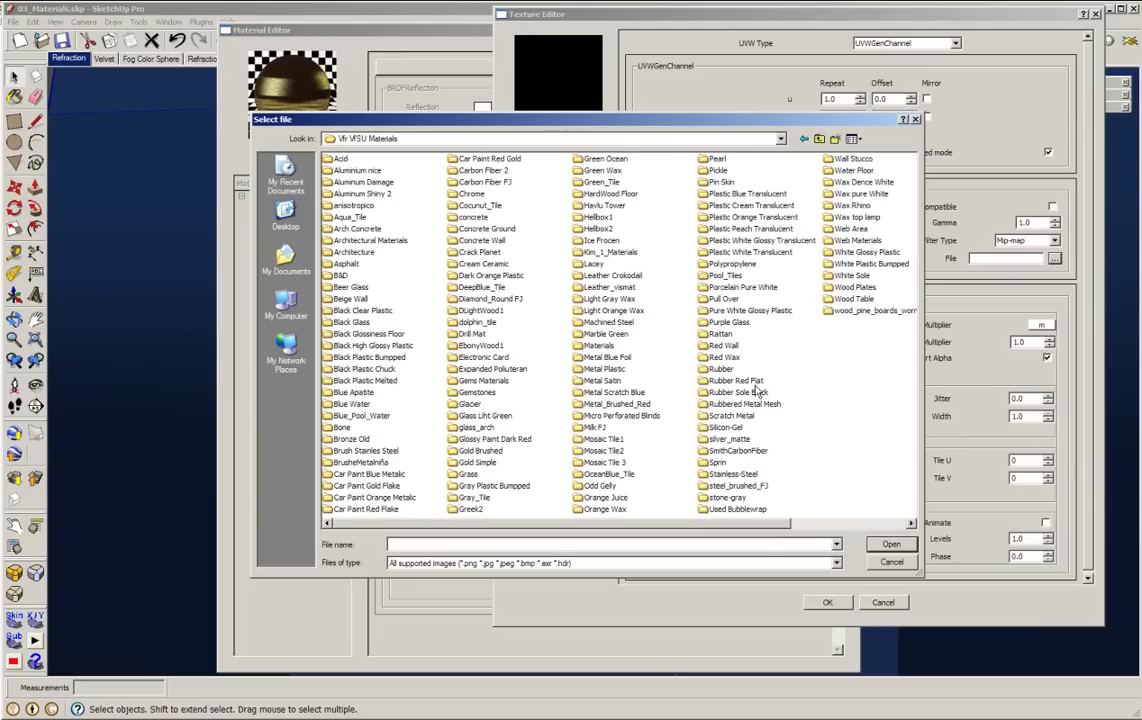
pyautogui.doubleClick(735, 485)
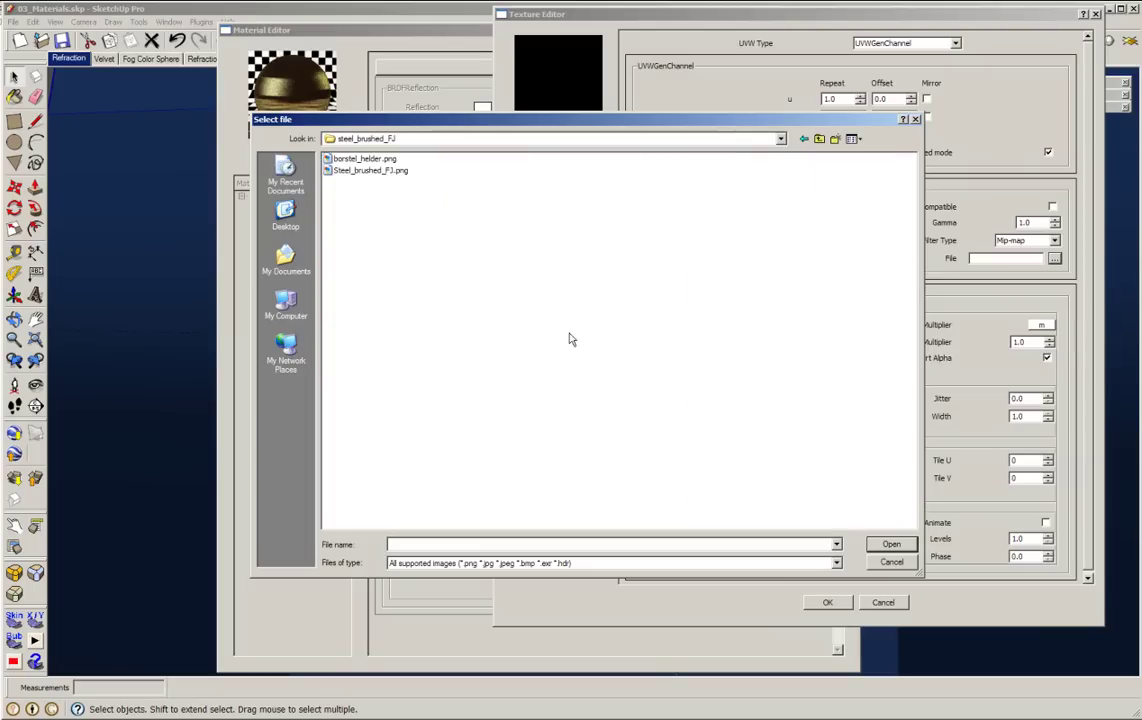
pyautogui.click(345, 158)
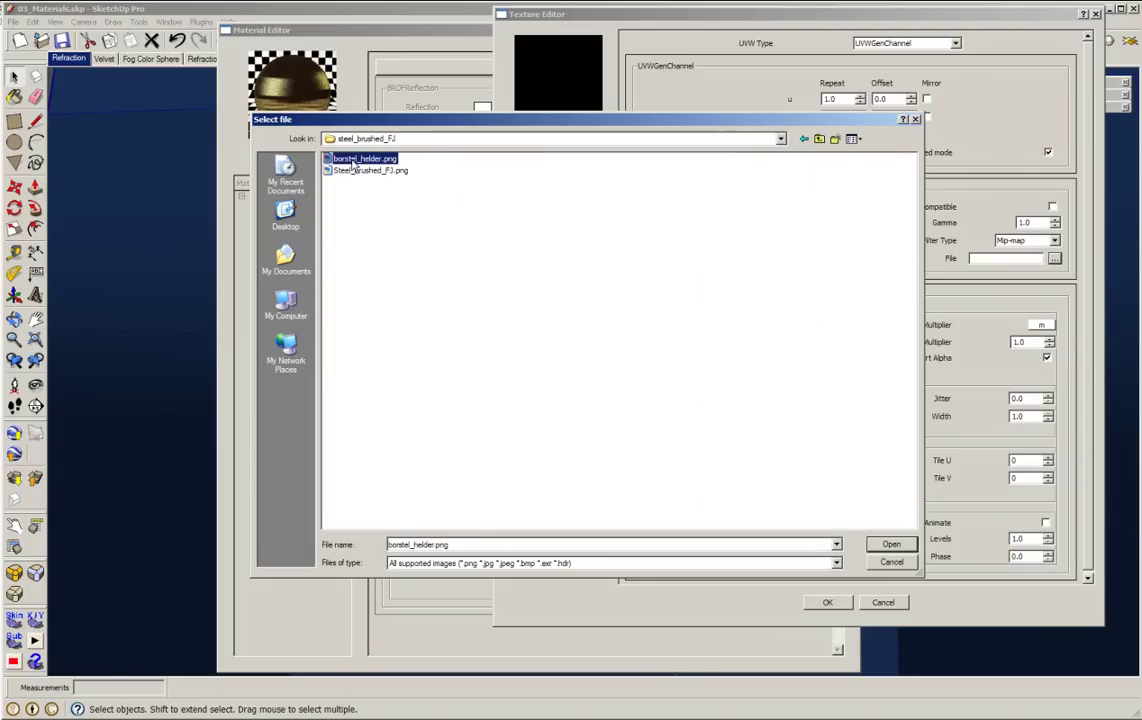
pyautogui.click(852, 139)
pyautogui.click(862, 153)
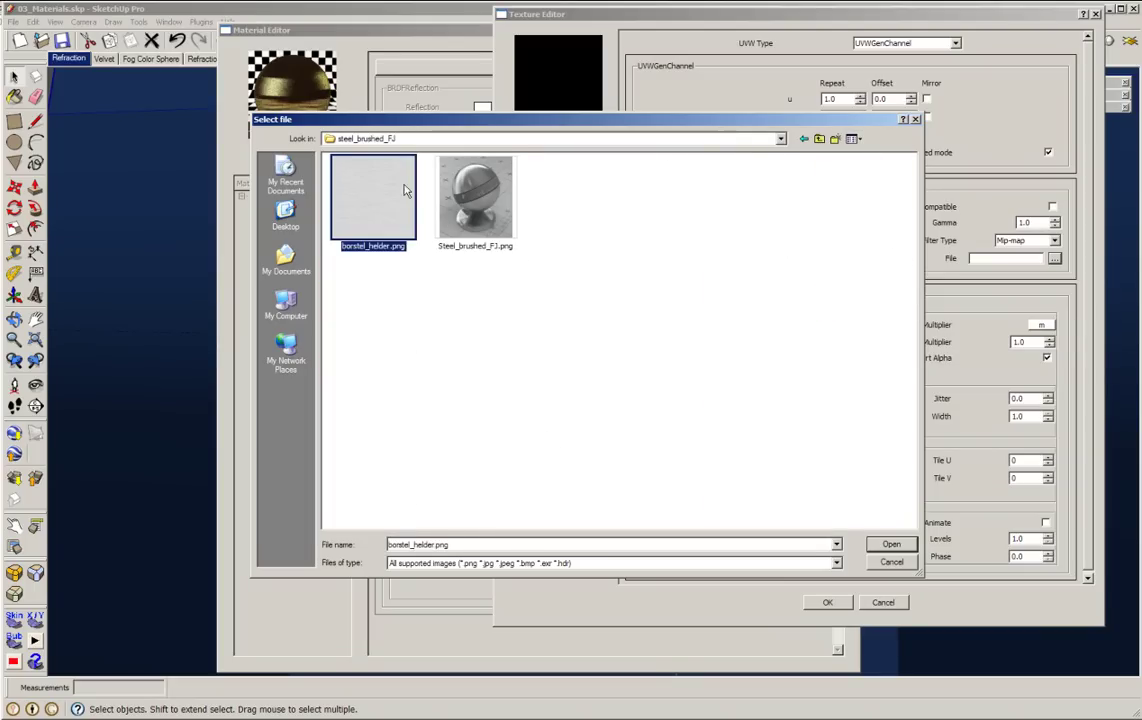
# - View borstel_helder.png in Windows Picture and Fax Viewer, and load it as the Perpendicular color's bitmap
pyautogui.rightClick(375, 188)
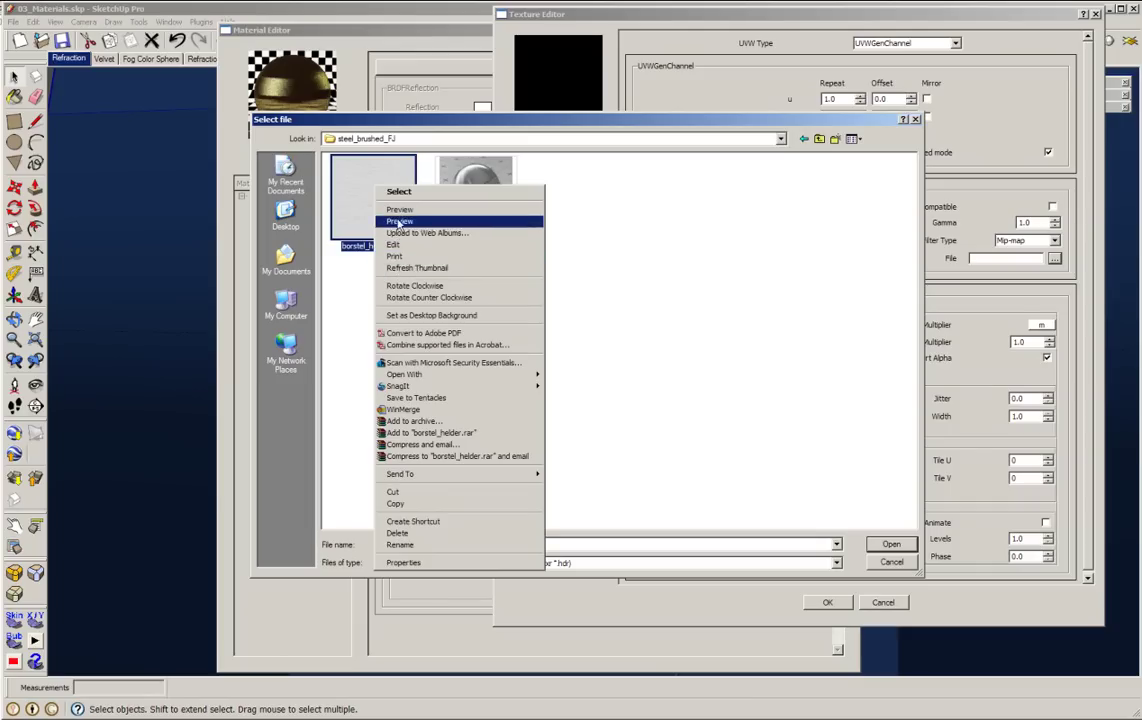
pyautogui.moveTo(410, 374)
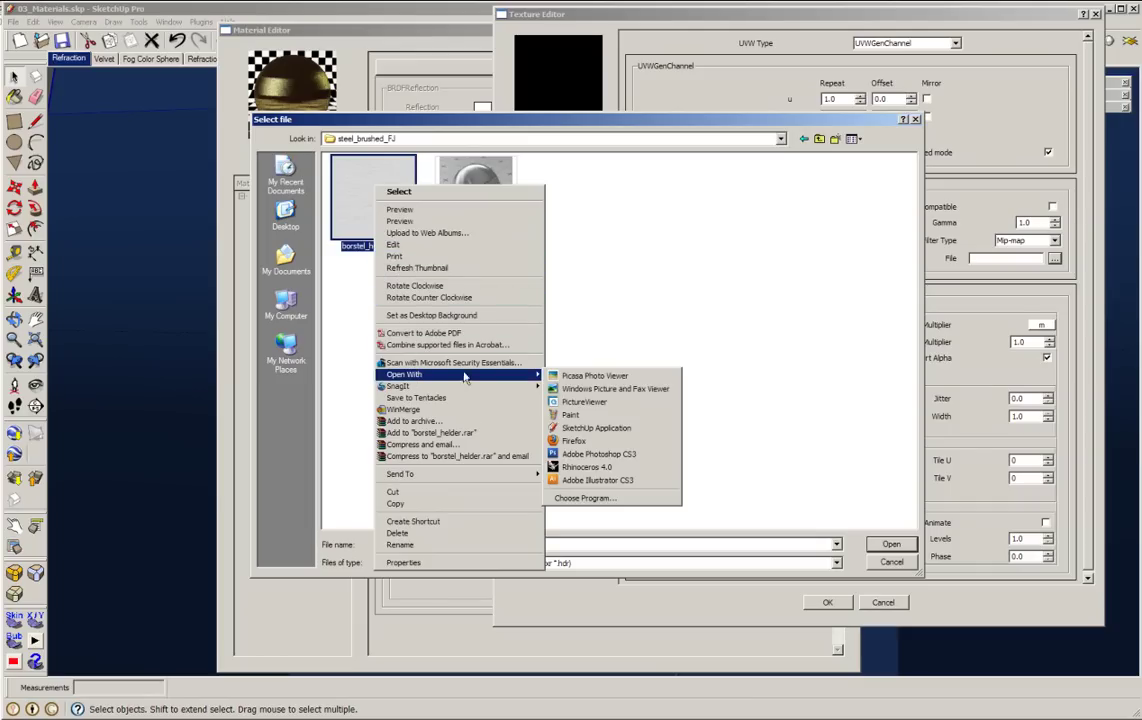
pyautogui.click(588, 388)
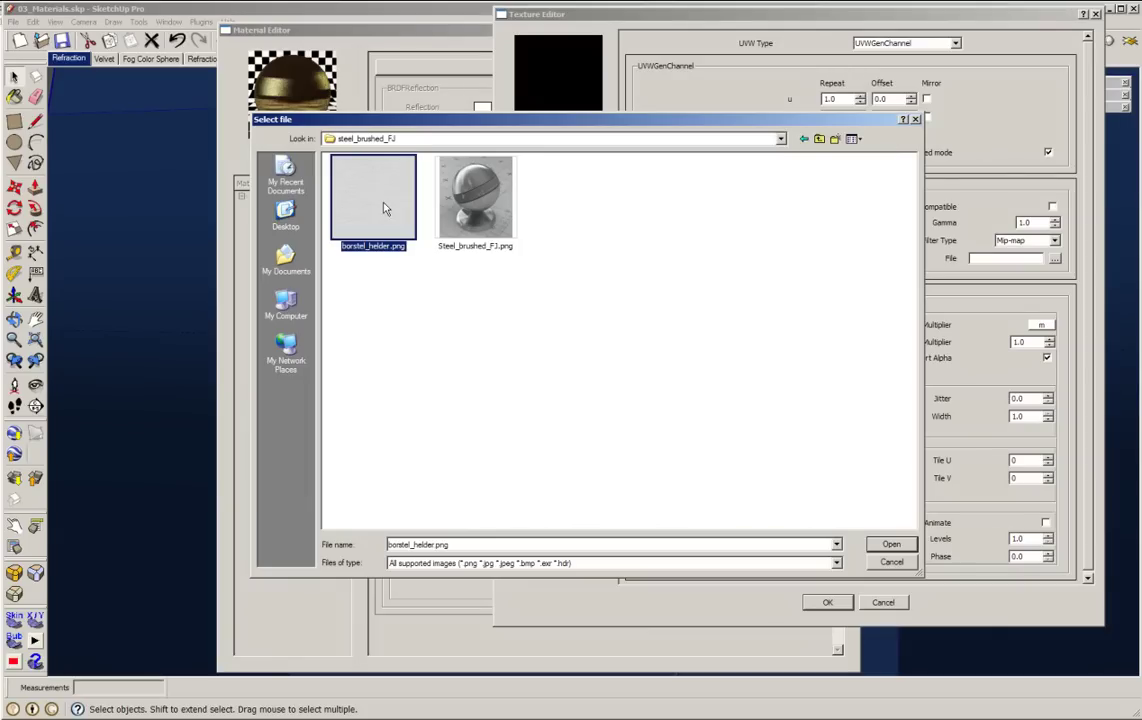
pyautogui.doubleClick(384, 208)
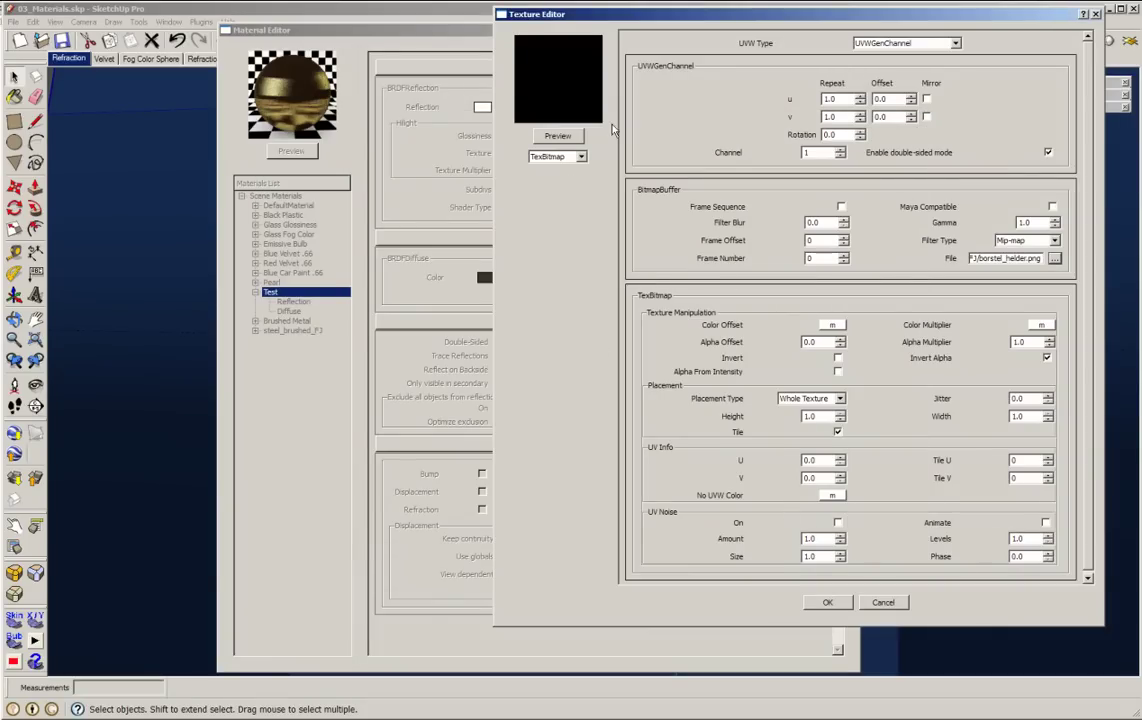
# - Set the bitmap's gamma to 0.4545, preview it, and accept both the bitmap and Fresnel texture settings
pyautogui.doubleClick(1040, 222)
pyautogui.press('BackSpace')
pyautogui.write('0.4545')
pyautogui.click(565, 138)
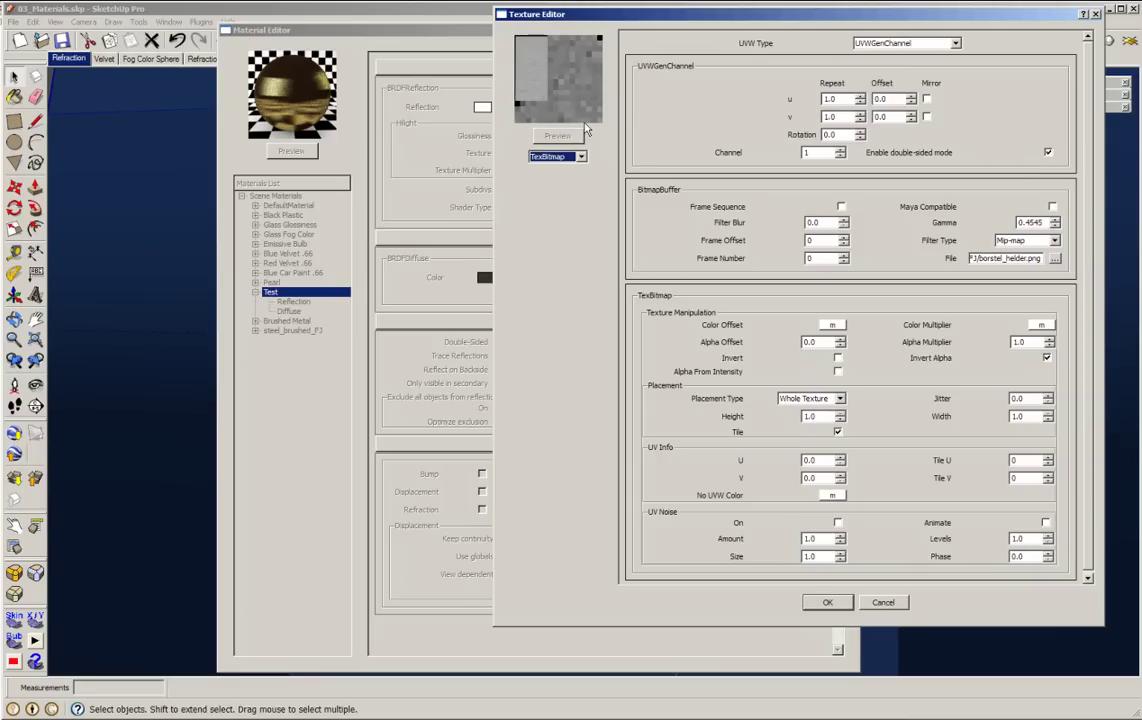
pyautogui.click(820, 604)
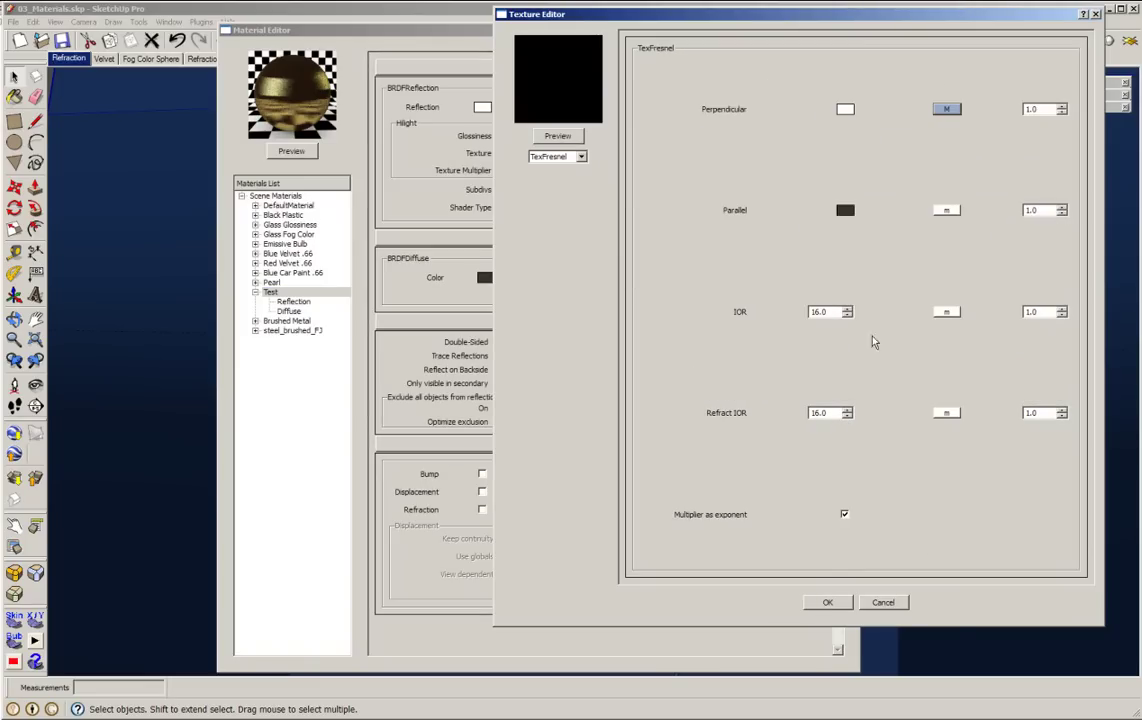
pyautogui.click(822, 603)
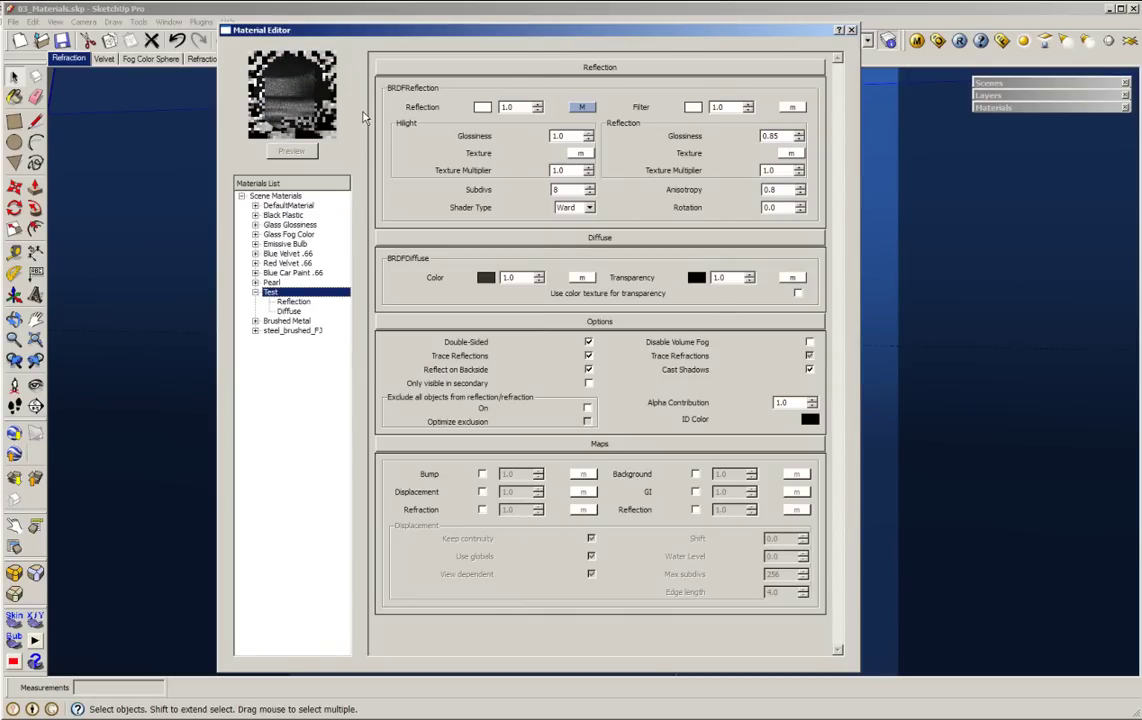
# - Set the highlight glossiness to 0.75, the reflection glossiness to 0.9 and the anisotropy to -0.8, updating the material preview
pyautogui.doubleClick(557, 136)
pyautogui.press('BackSpace')
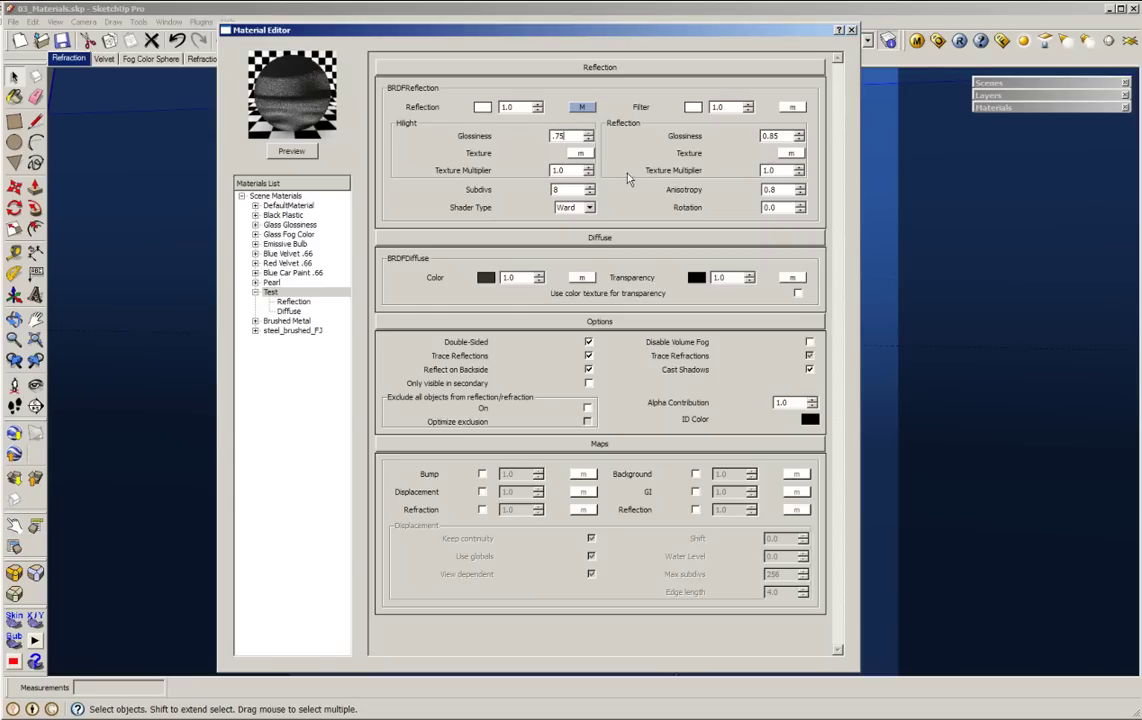
pyautogui.click(770, 136)
pyautogui.doubleClick(770, 137)
pyautogui.press('BackSpace')
pyautogui.click(303, 151)
pyautogui.click(292, 153)
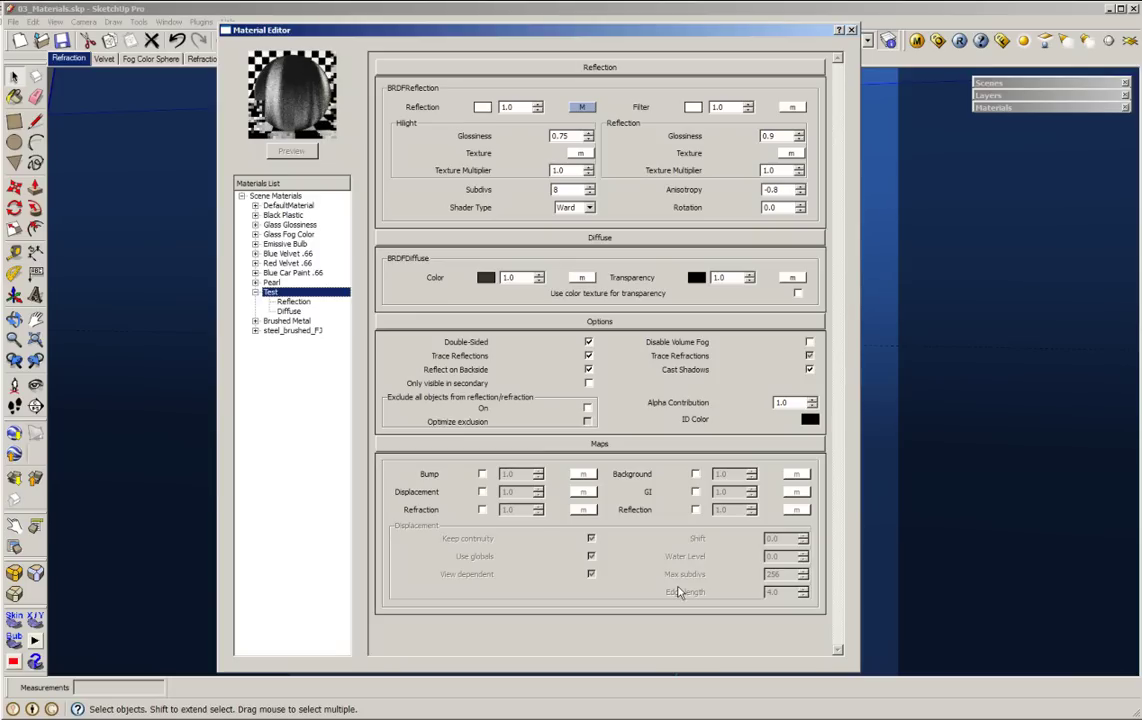
# - Enable the Test material's bump map and assign a TexBitmap texture to it
pyautogui.click(482, 476)
pyautogui.click(583, 474)
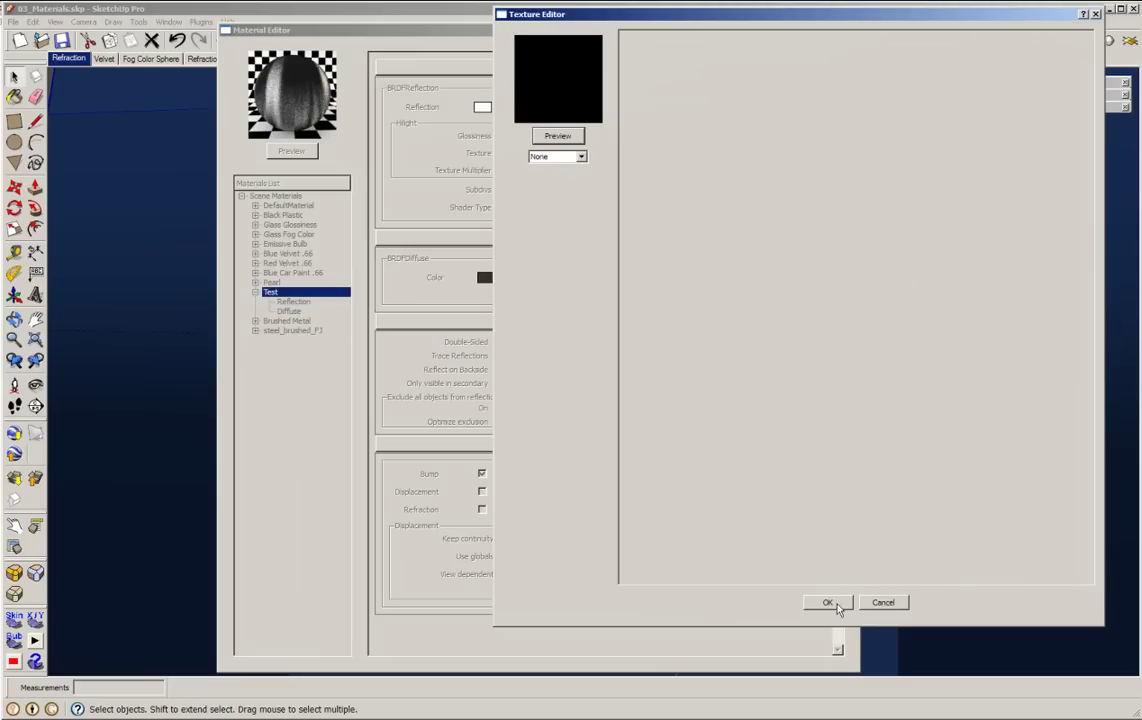
pyautogui.click(580, 157)
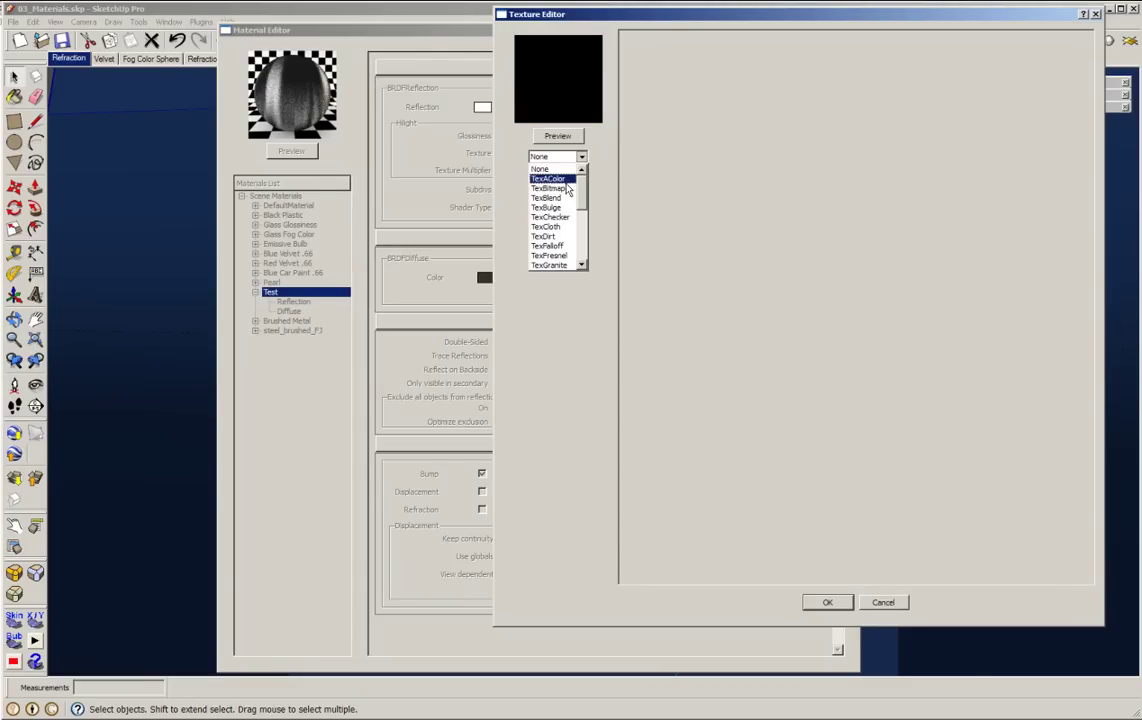
pyautogui.click(566, 188)
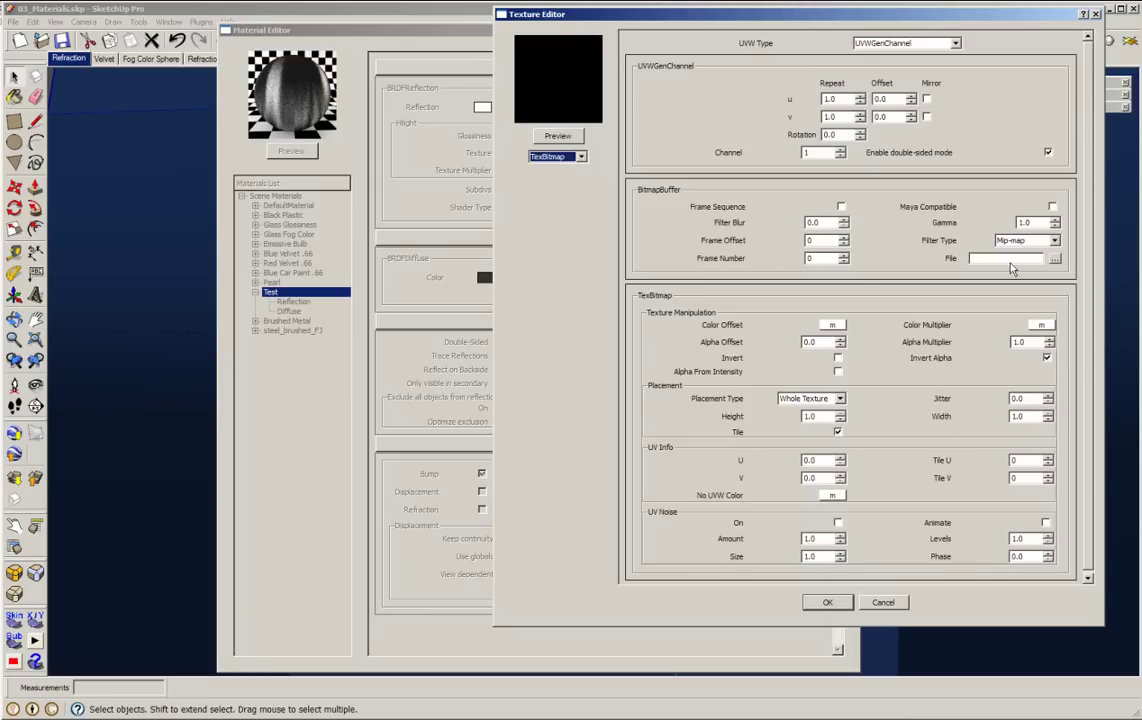
# - Load borstel_helder.png from the steel_brushed_FJ folder as the bump bitmap and accept the texture
pyautogui.click(1054, 258)
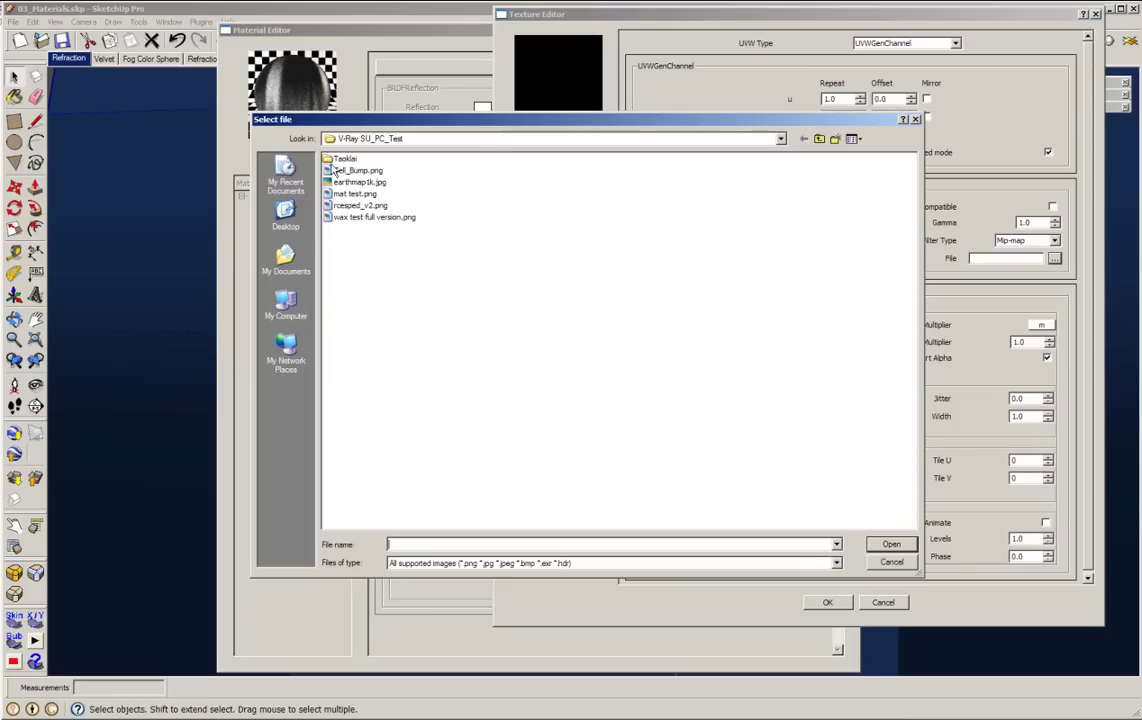
pyautogui.click(290, 263)
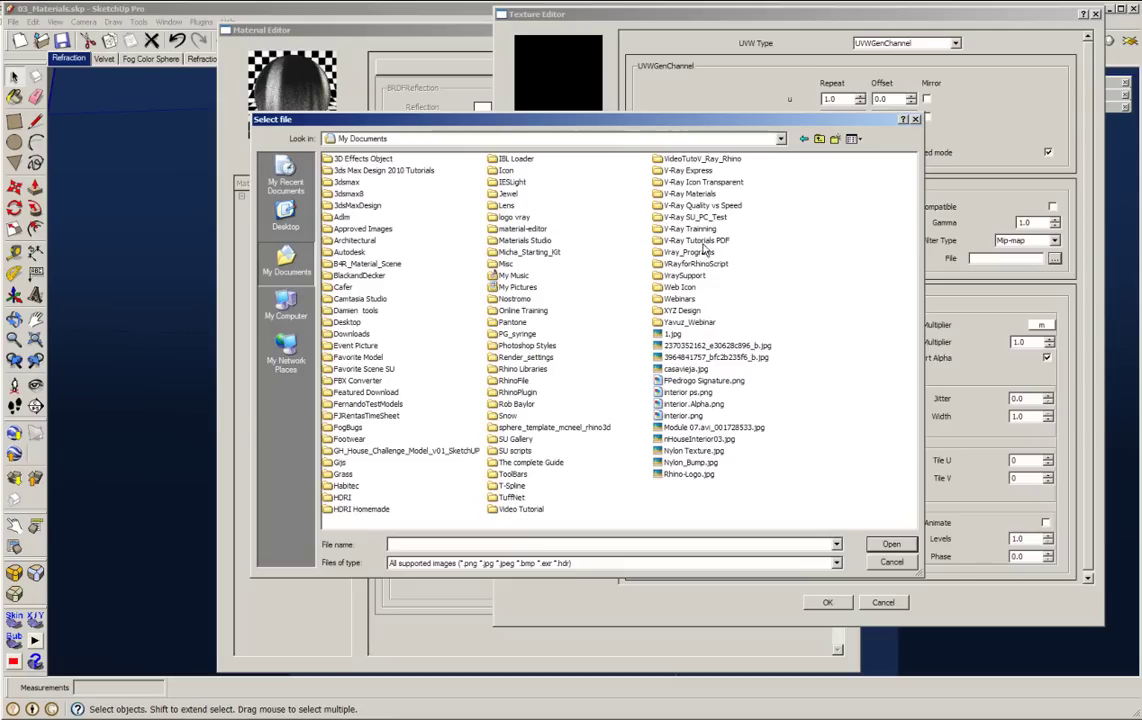
pyautogui.doubleClick(680, 194)
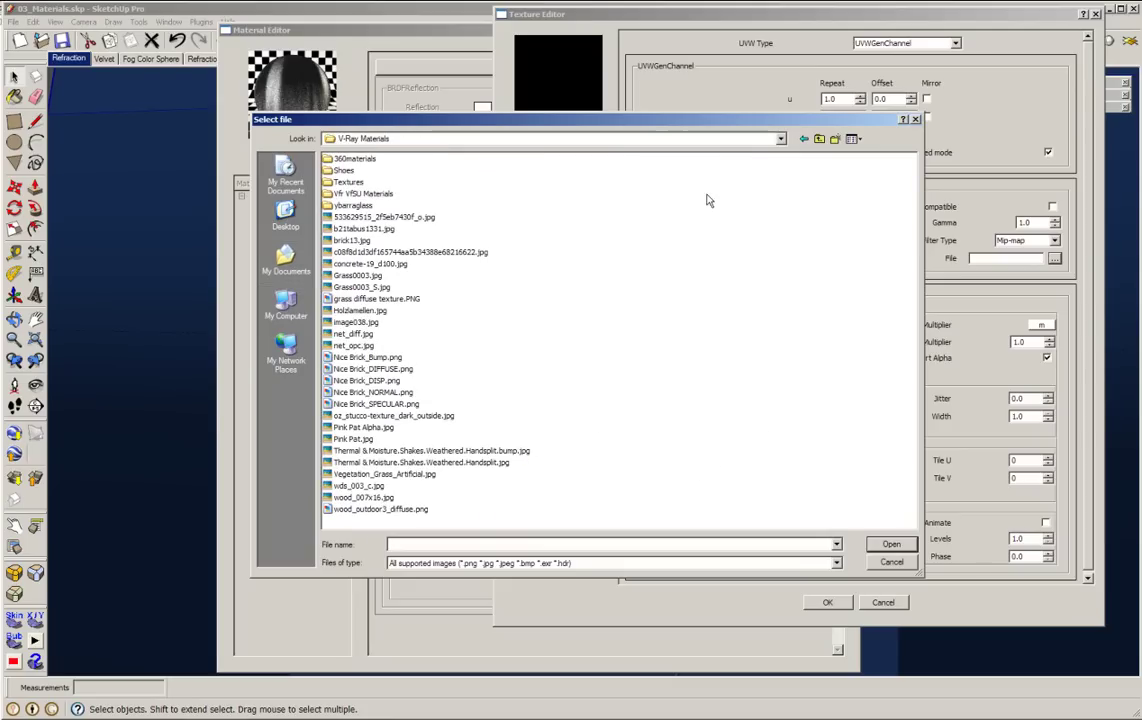
pyautogui.doubleClick(348, 192)
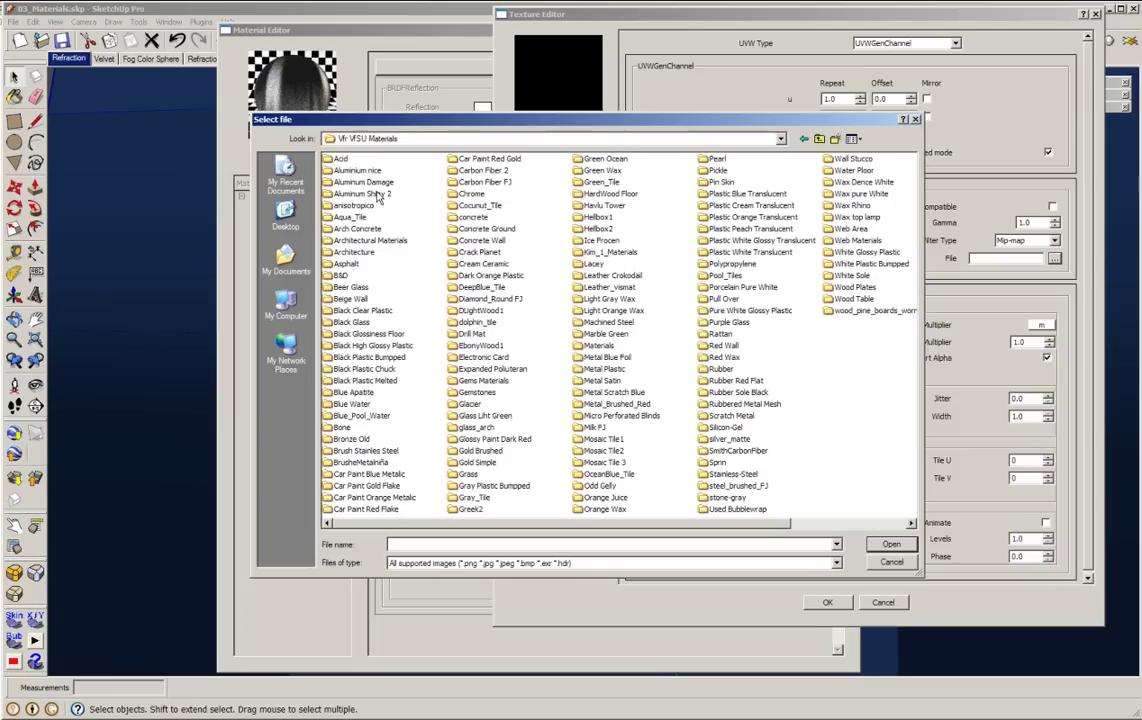
pyautogui.doubleClick(738, 486)
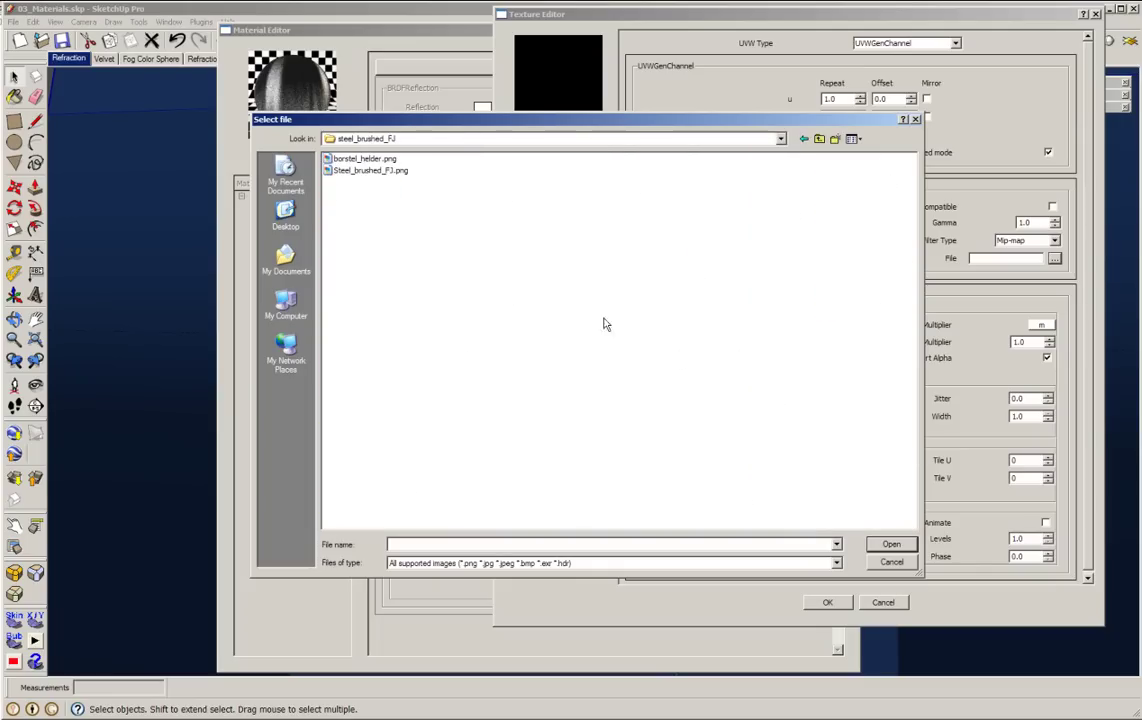
pyautogui.doubleClick(365, 159)
pyautogui.click(822, 601)
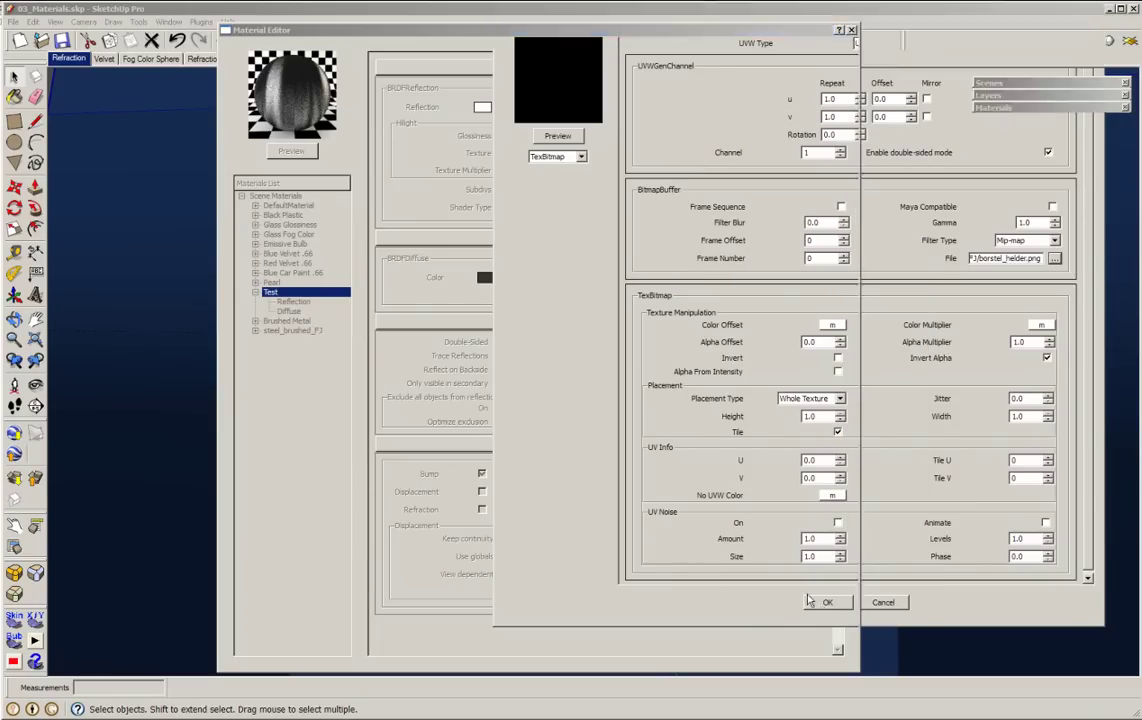
# - Set the bump map's multiplier to 0.01 and update the Test material's preview
pyautogui.doubleClick(510, 474)
pyautogui.write('.01')
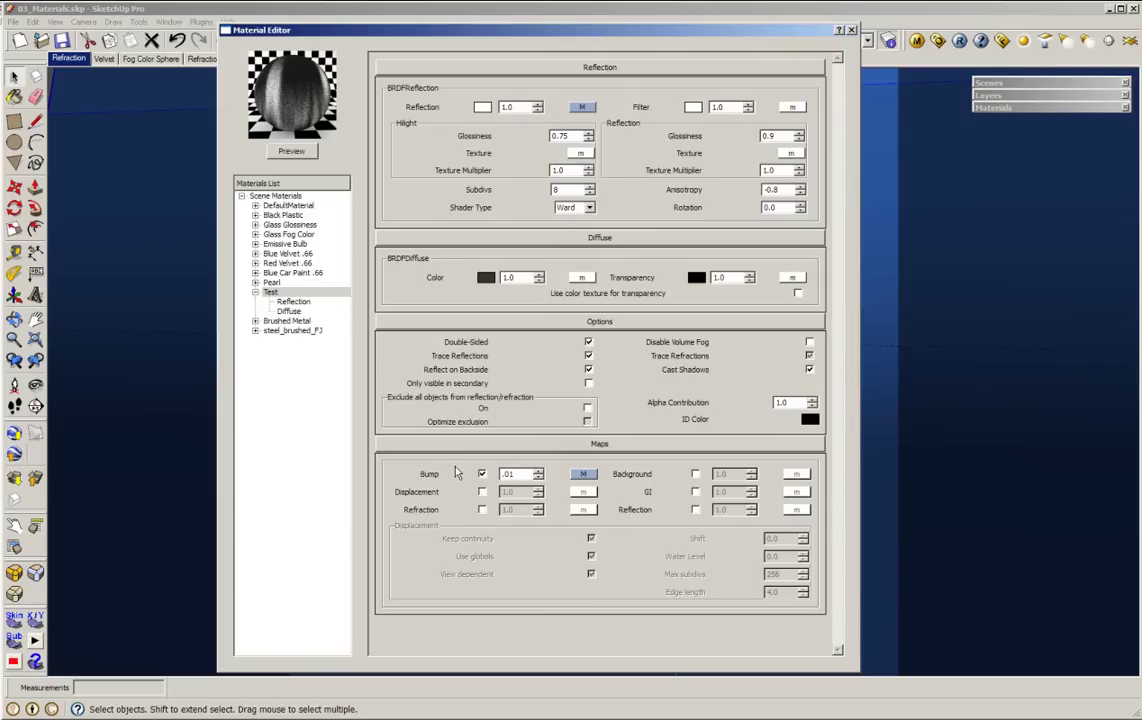
pyautogui.press('Return')
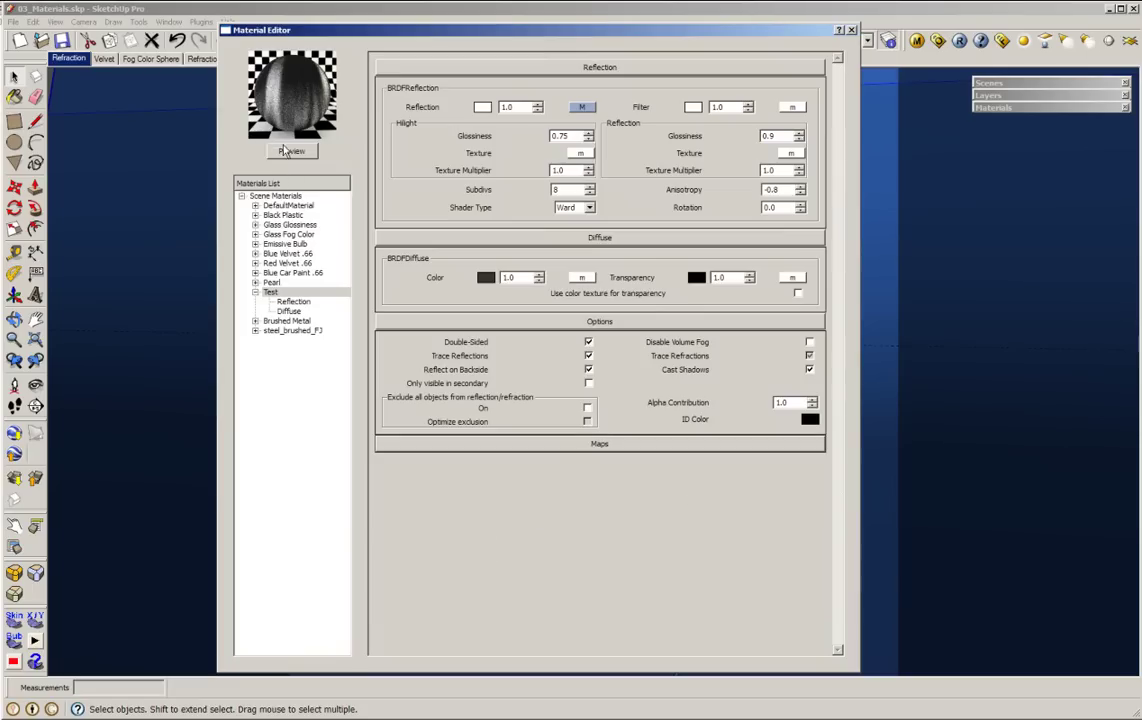
pyautogui.click(323, 294)
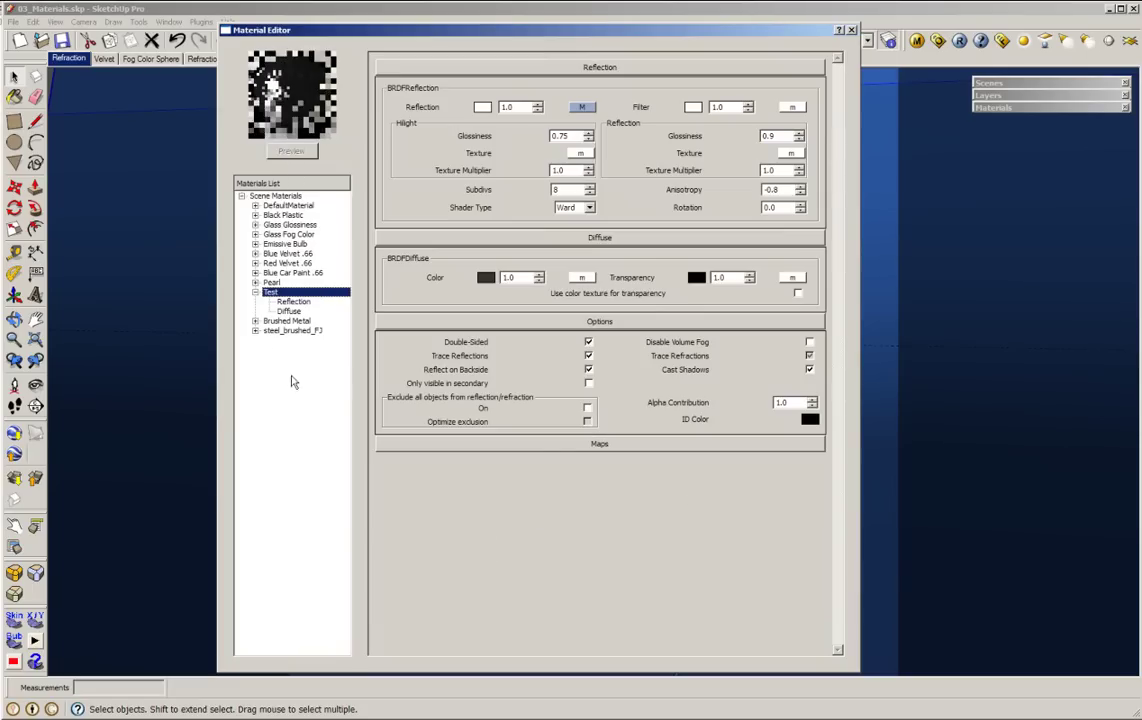
# - Examine the Brushed Metal material's reflection settings and Fresnel texture, and compare them with the Test material
pyautogui.click(300, 322)
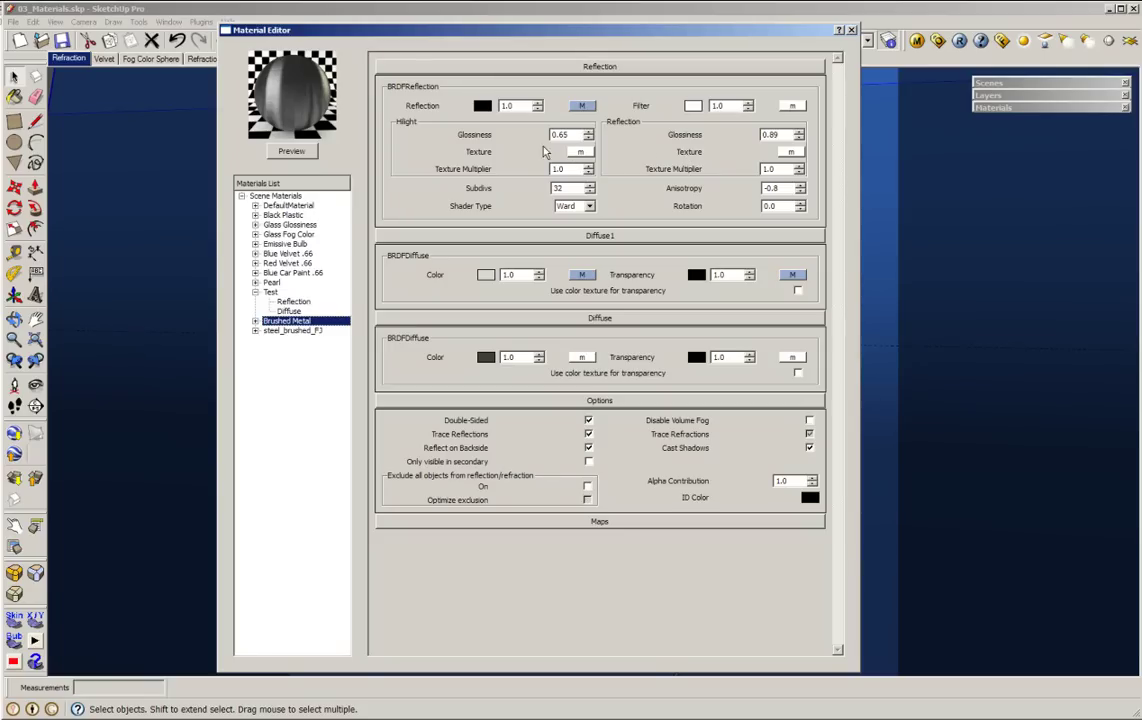
pyautogui.click(577, 107)
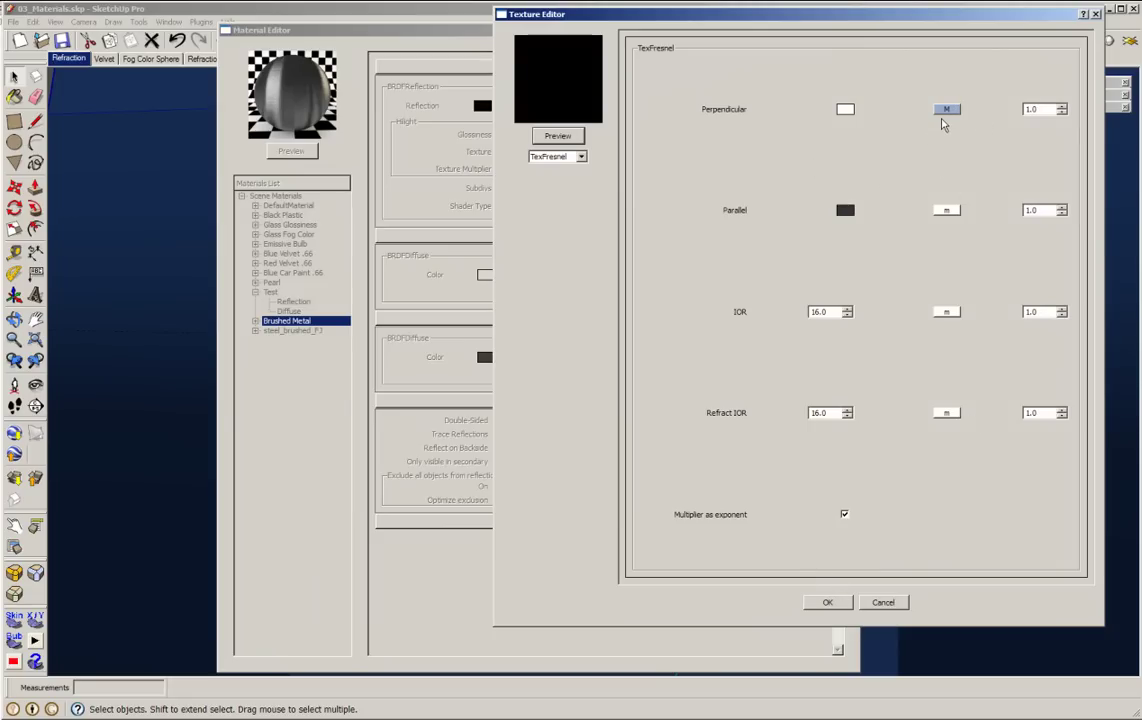
pyautogui.click(828, 602)
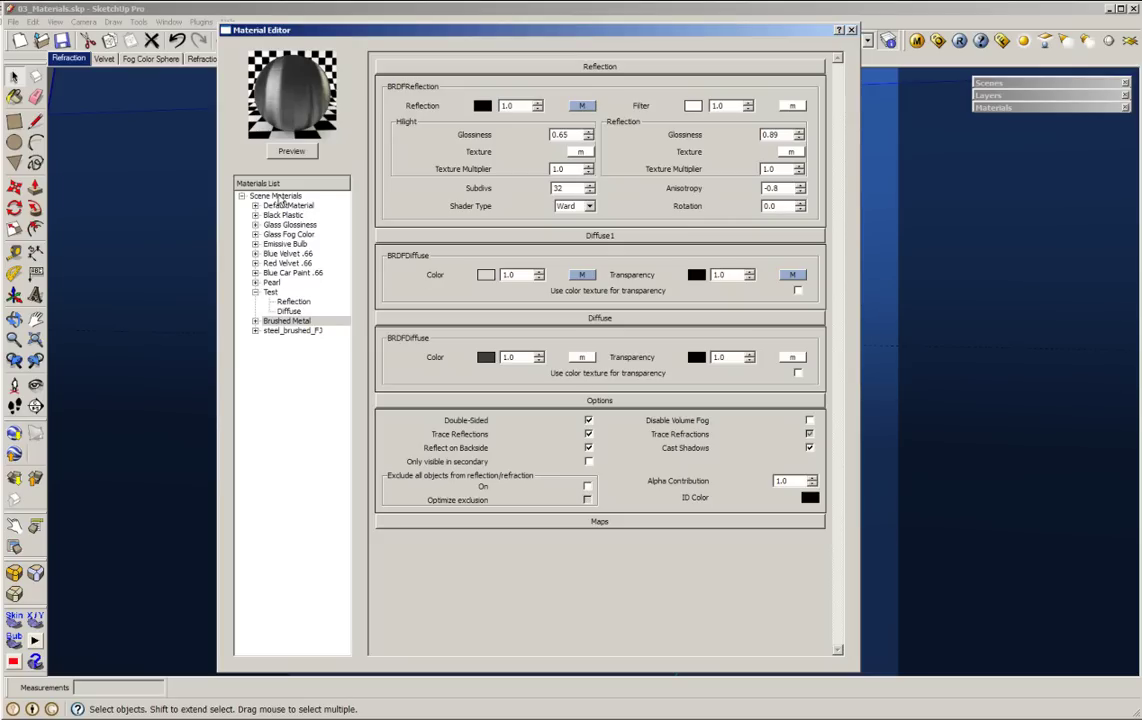
pyautogui.click(270, 292)
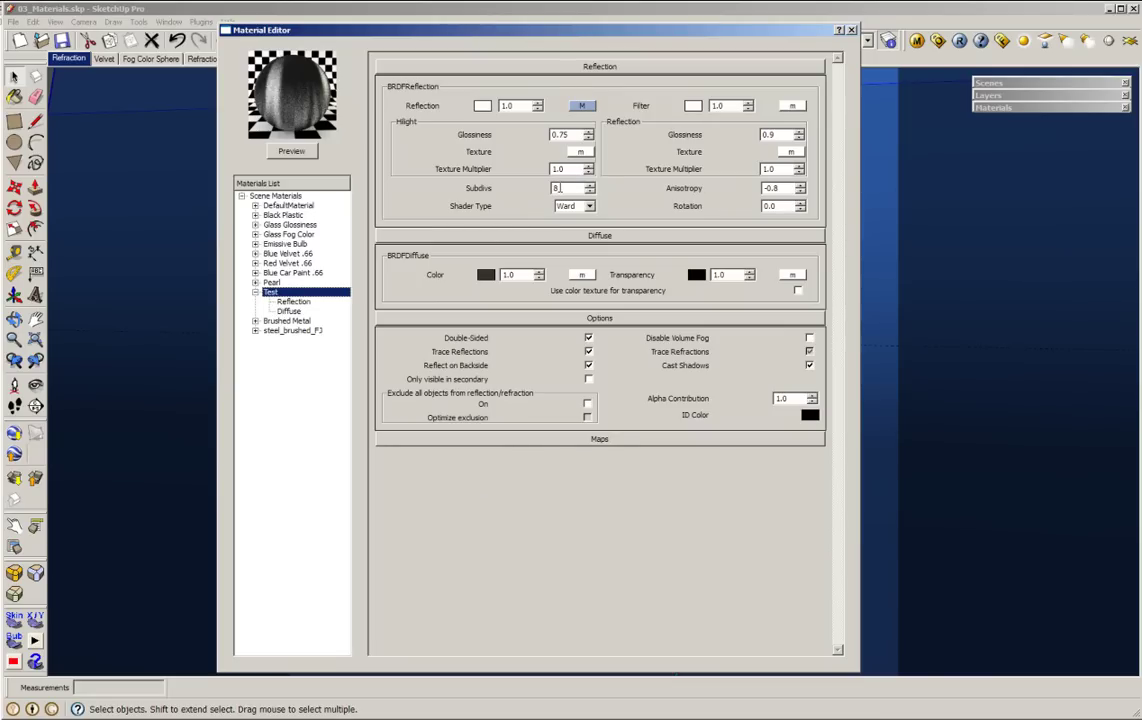
pyautogui.click(287, 320)
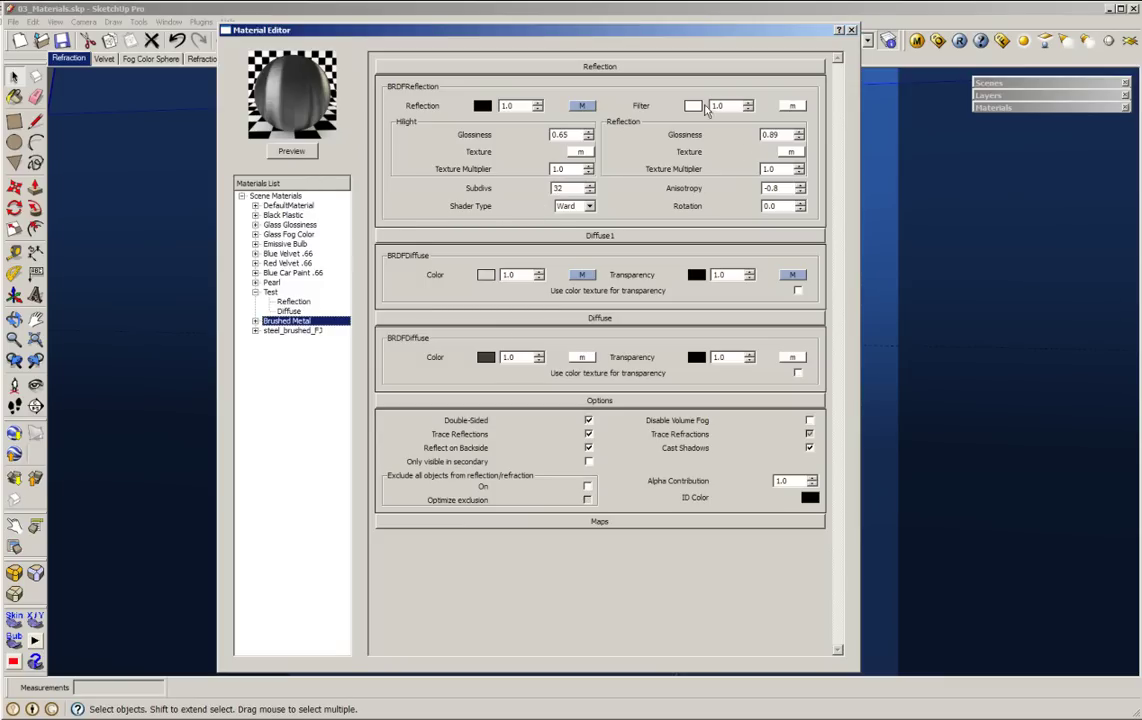
# - Add a second diffuse layer to the Test material
pyautogui.click(269, 293)
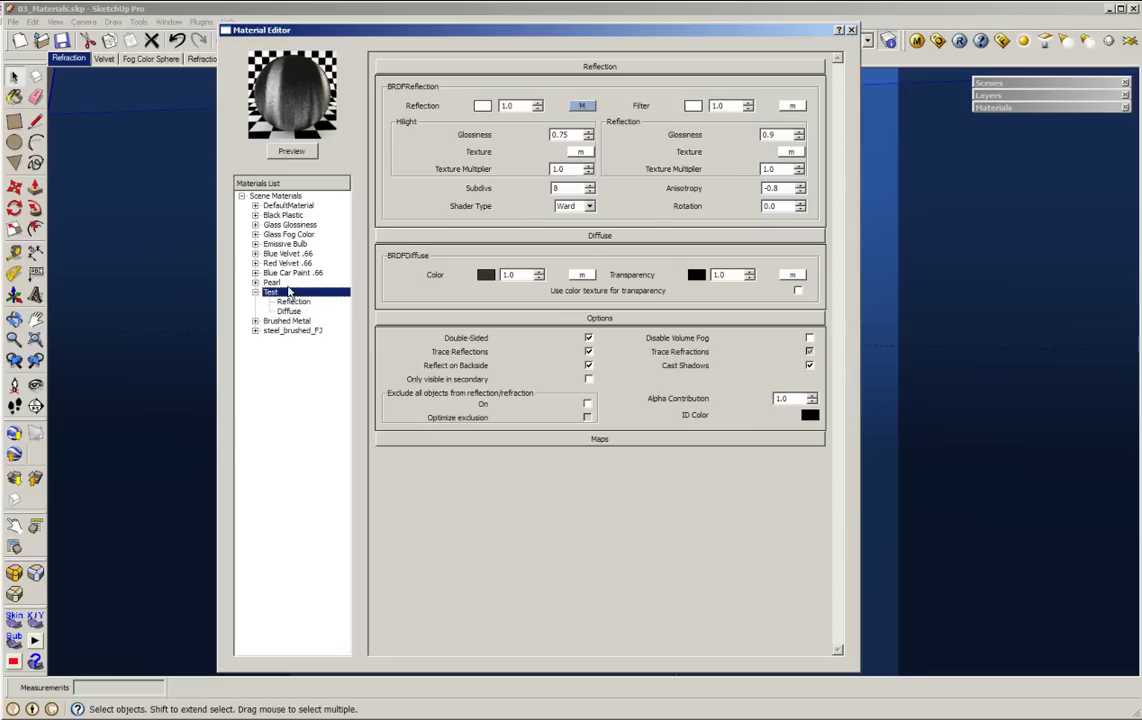
pyautogui.rightClick(296, 297)
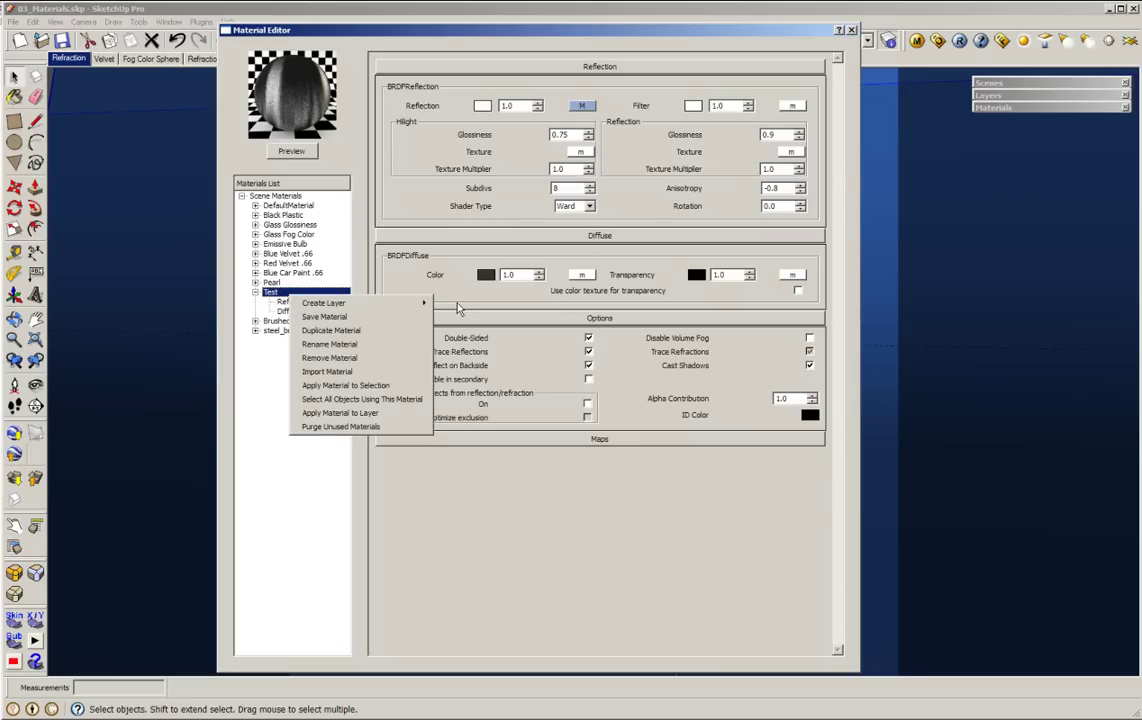
pyautogui.moveTo(352, 302)
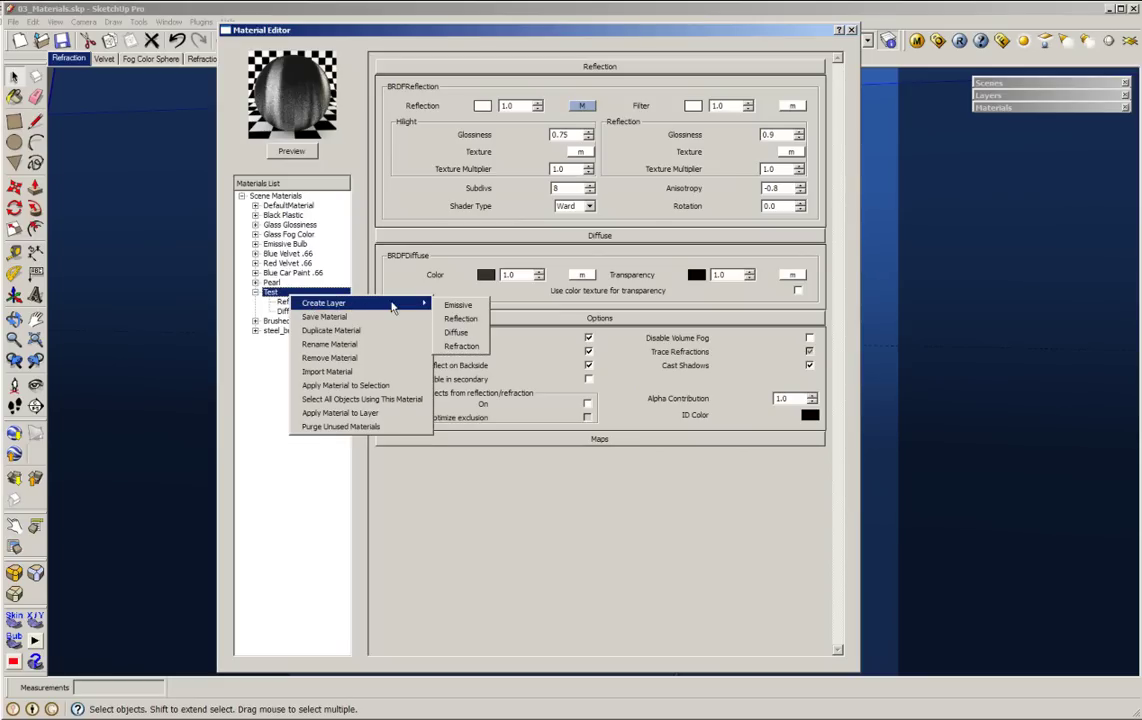
pyautogui.click(458, 333)
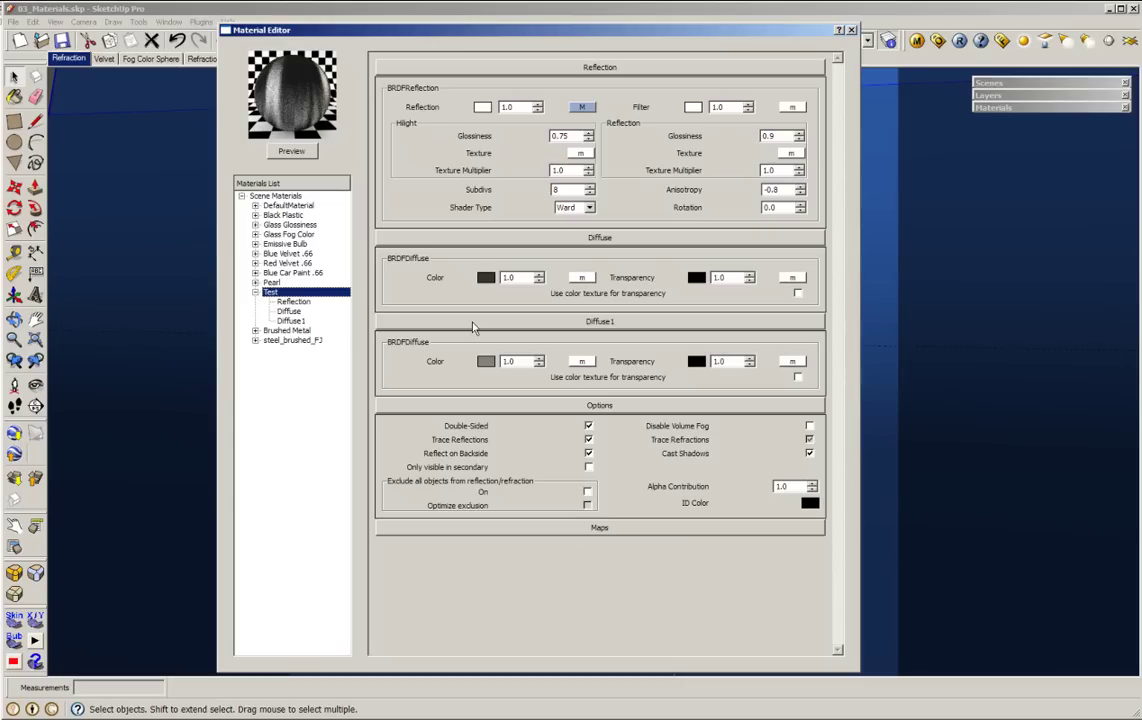
# - Set the transparency colour of the Test material's original Diffuse layer to white, leaving its colour texture unassigned
pyautogui.click(696, 277)
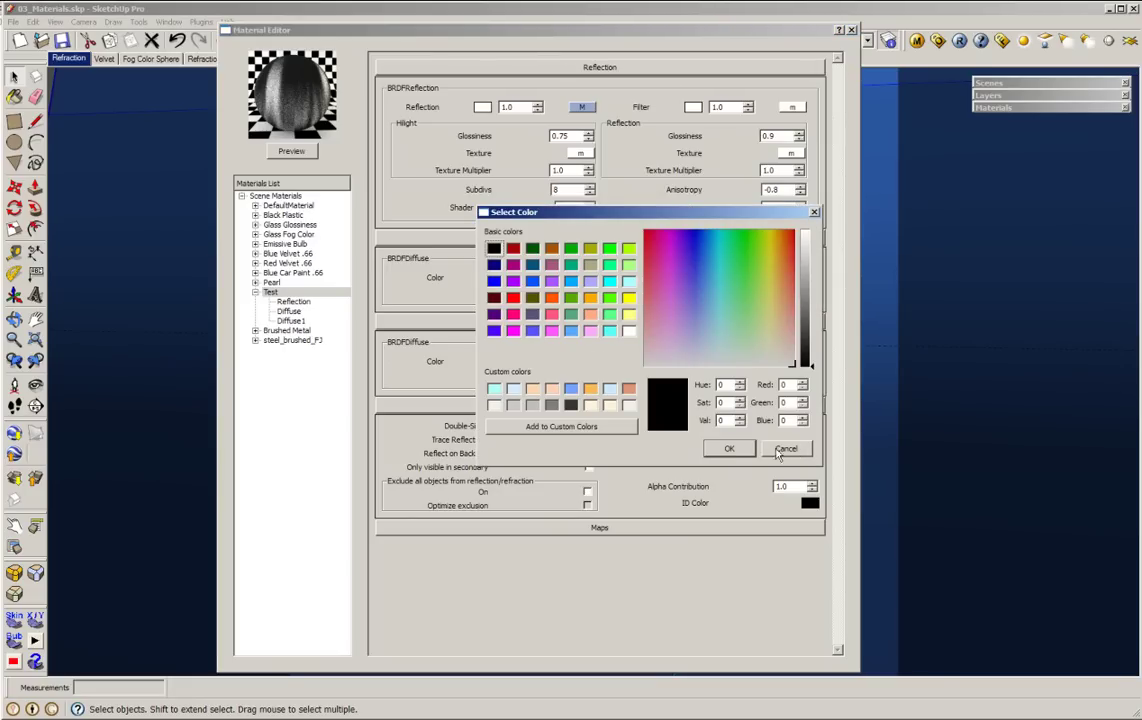
pyautogui.click(628, 331)
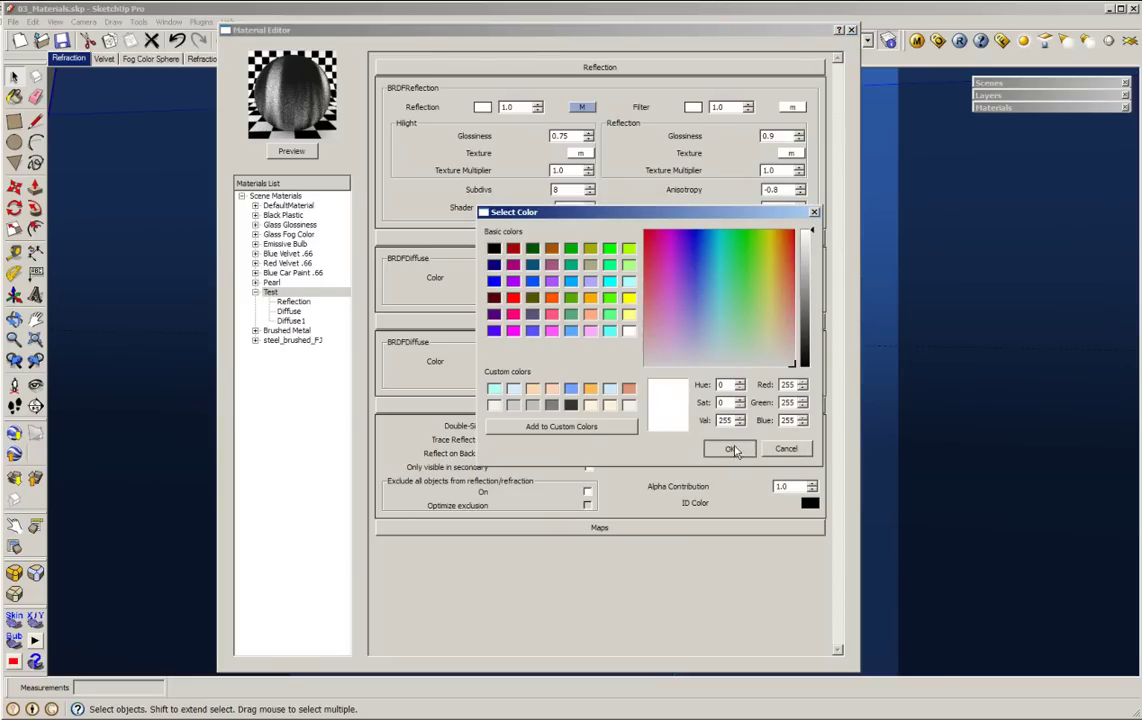
pyautogui.click(729, 448)
pyautogui.click(582, 278)
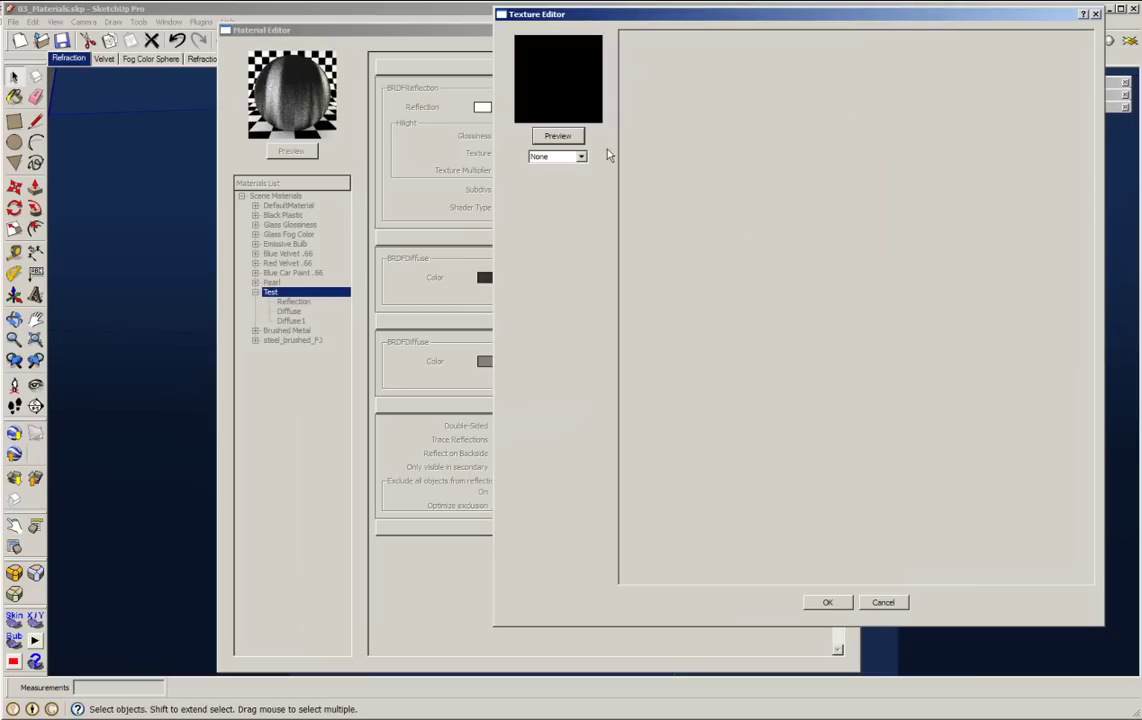
pyautogui.click(882, 602)
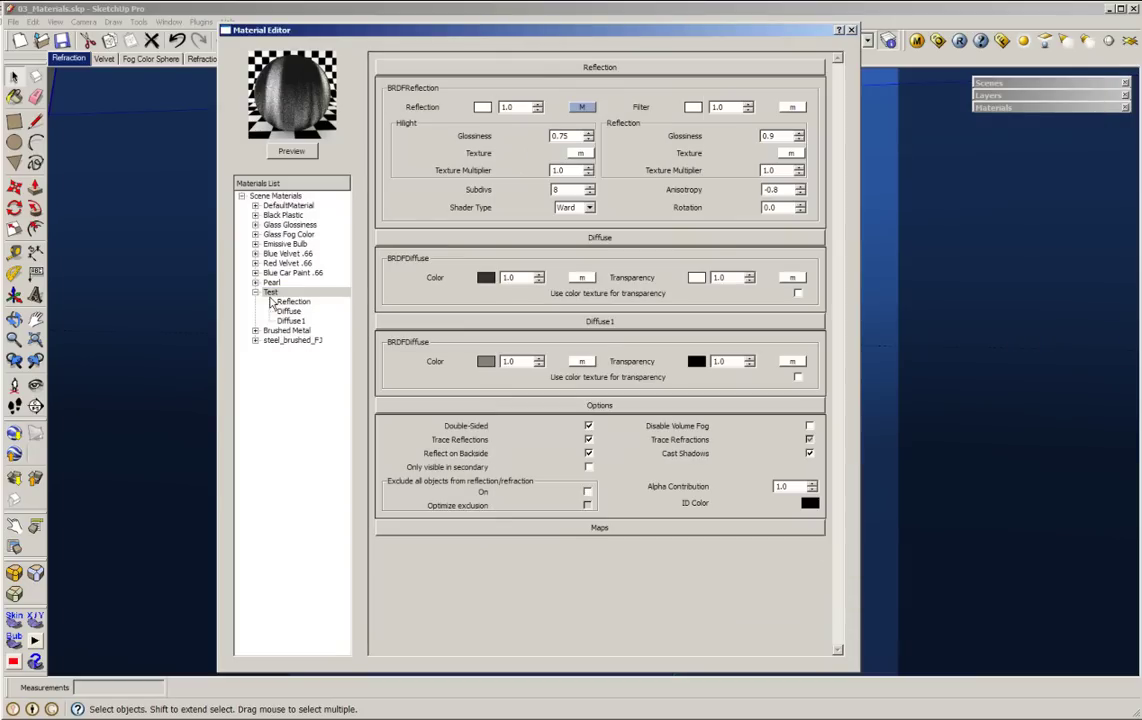
# - Inspect the transparency texture of Brushed Metal's Diffuse1 layer, and switch to Picasa Photo Viewer to view the Ward Reflection.jpg render
pyautogui.click(280, 330)
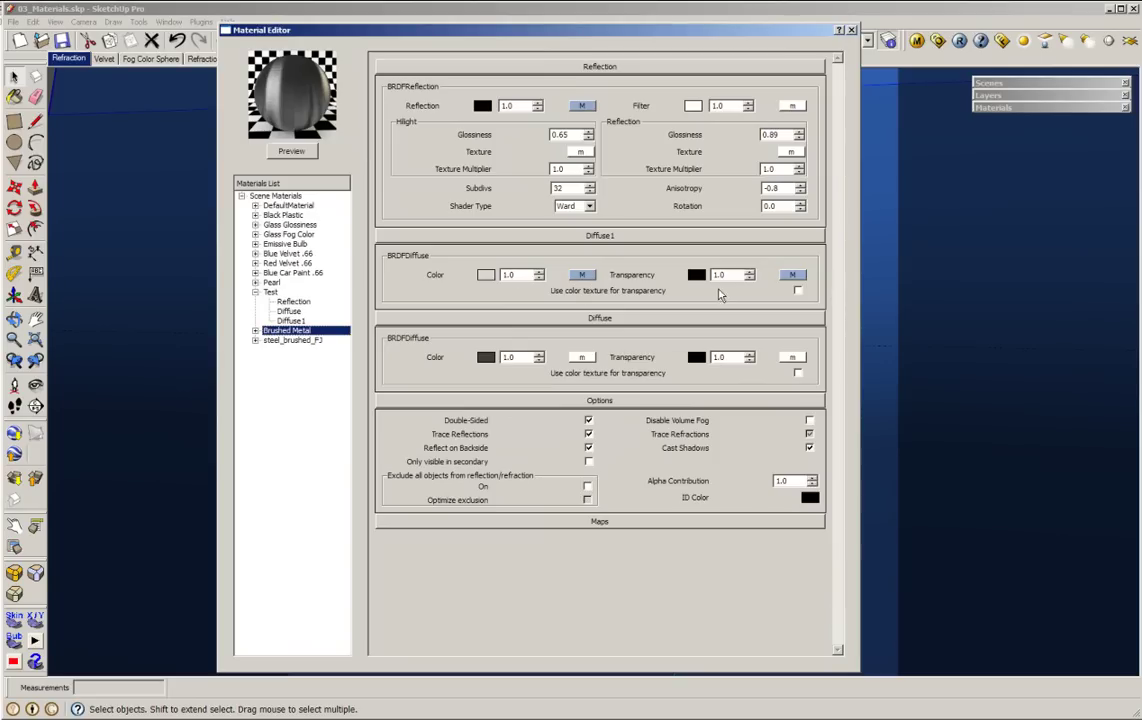
pyautogui.click(794, 278)
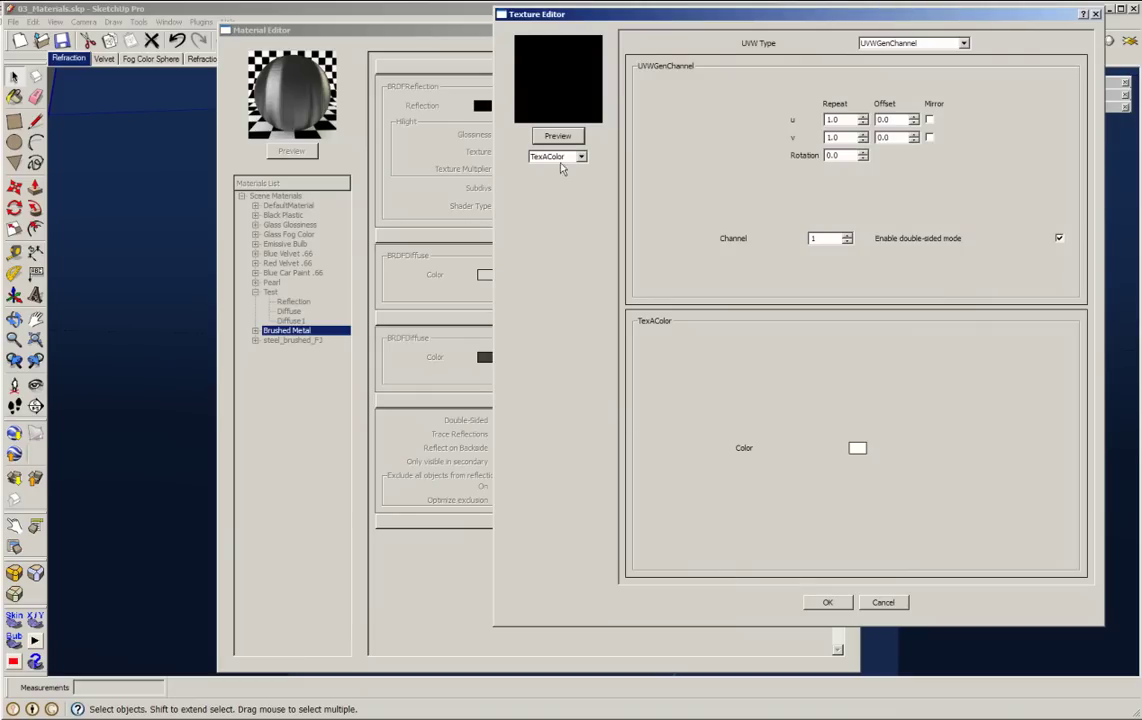
pyautogui.click(825, 603)
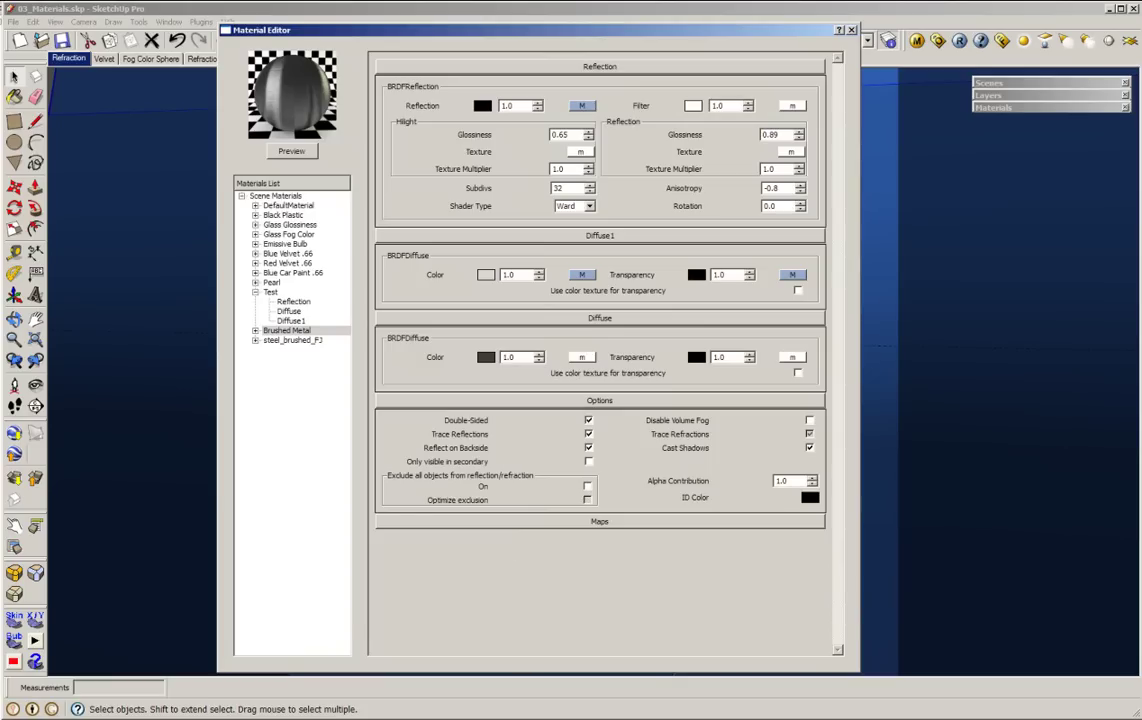
pyautogui.hotkey('alt', 'Tab')
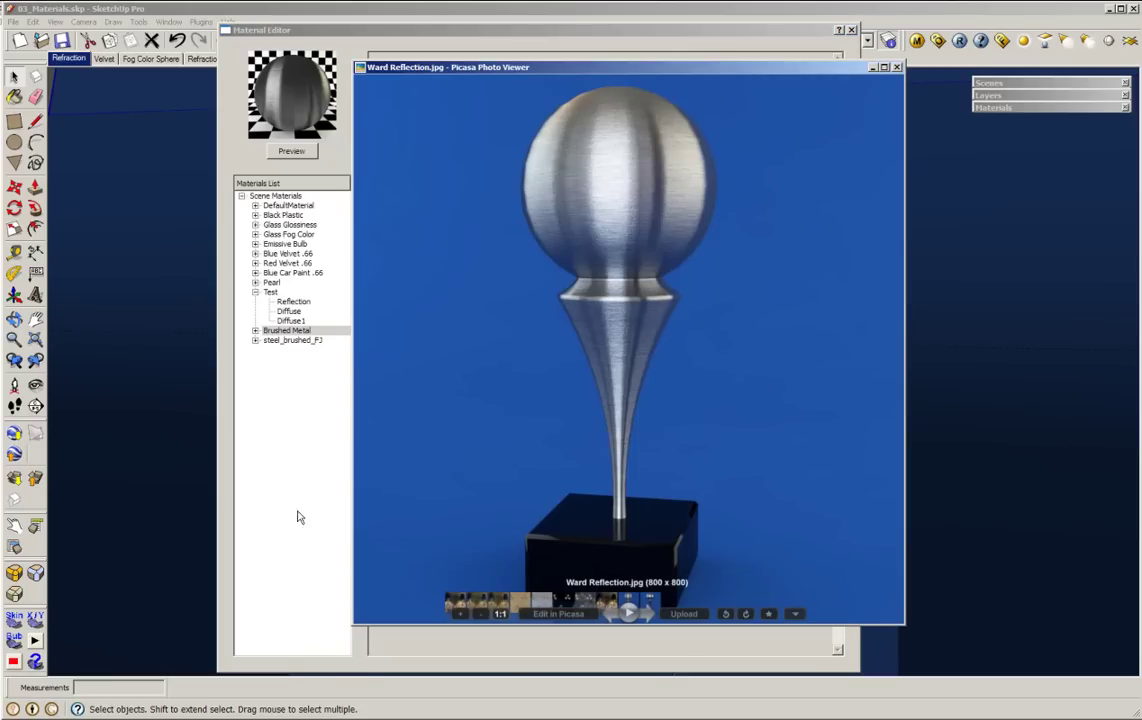